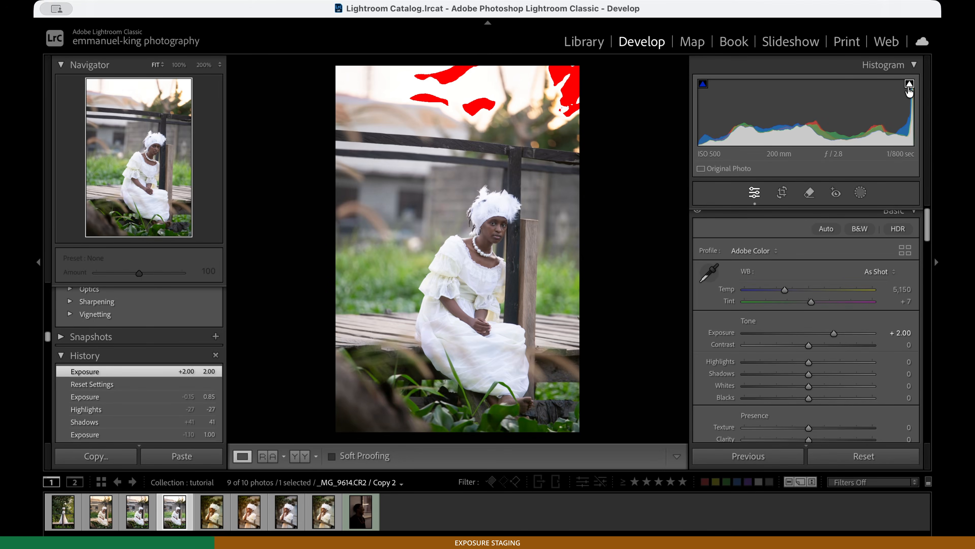
# Try exposure at +1.05, +1.90 and +2.40 on the seated portrait, and lower highlights to -73
pyautogui.moveTo(832, 334)
pyautogui.mouseDown()
pyautogui.moveTo(808, 339)
pyautogui.moveTo(821, 336)
pyautogui.mouseUp()
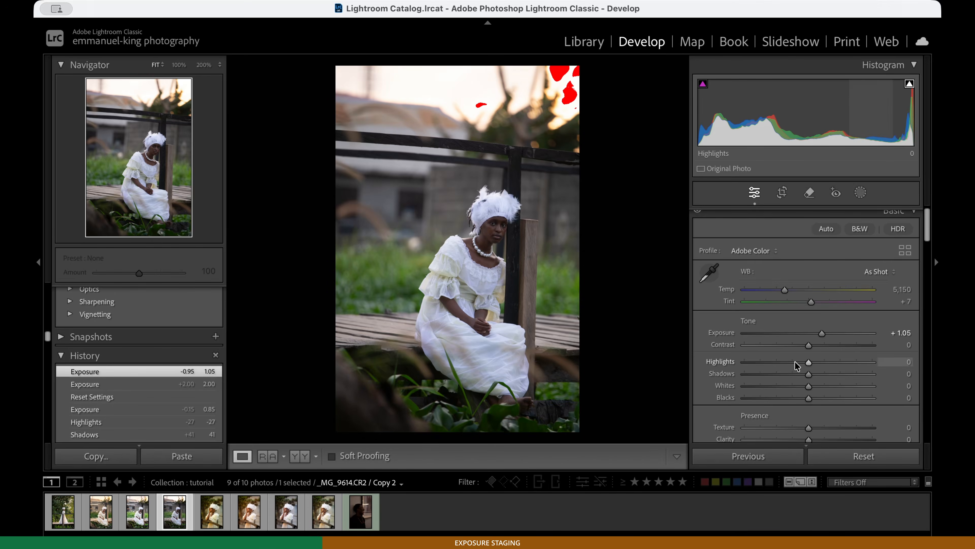
pyautogui.moveTo(821, 333); pyautogui.dragTo(832, 334)
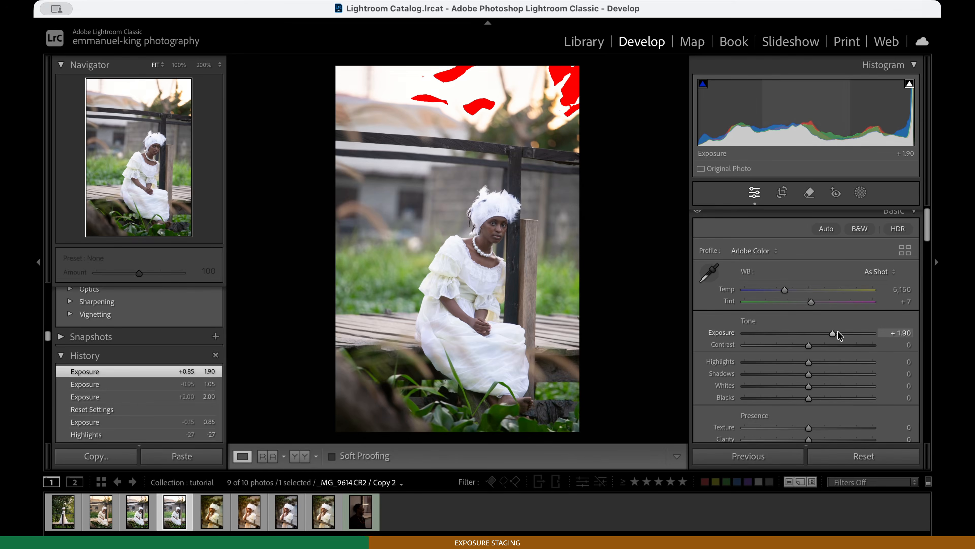
pyautogui.moveTo(838, 332); pyautogui.dragTo(840, 333)
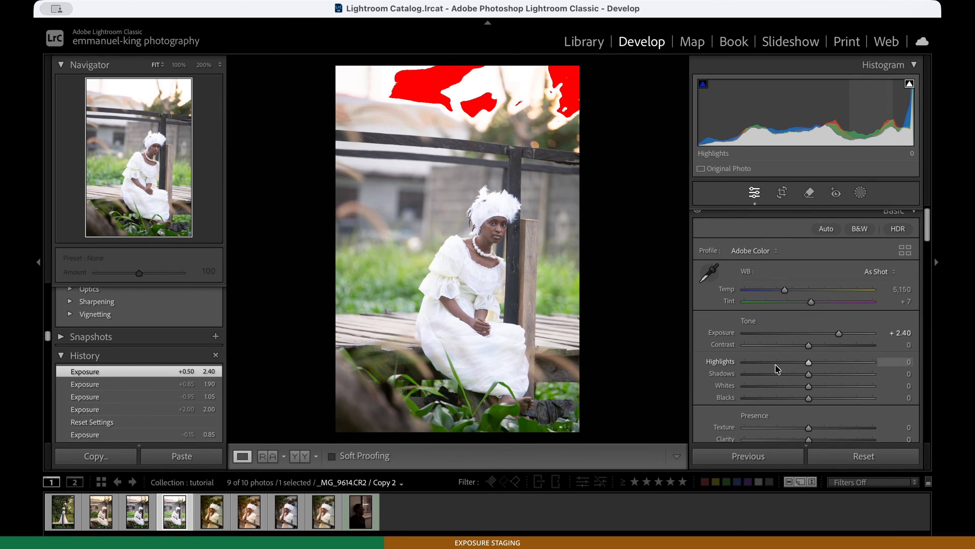
pyautogui.click(761, 362)
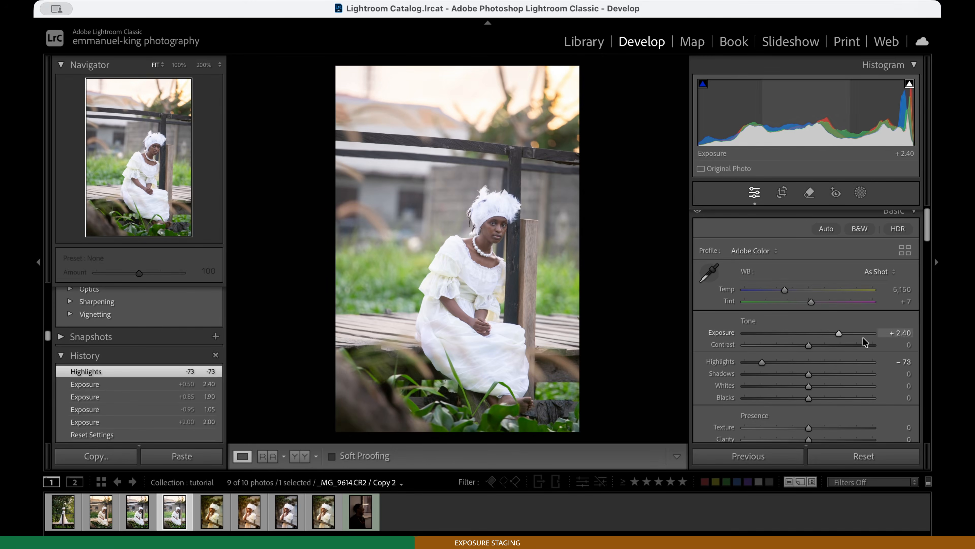
# Reset the portrait's exposure and highlights to 0
pyautogui.doubleClick(840, 333)
pyautogui.moveTo(760, 365); pyautogui.dragTo(764, 366)
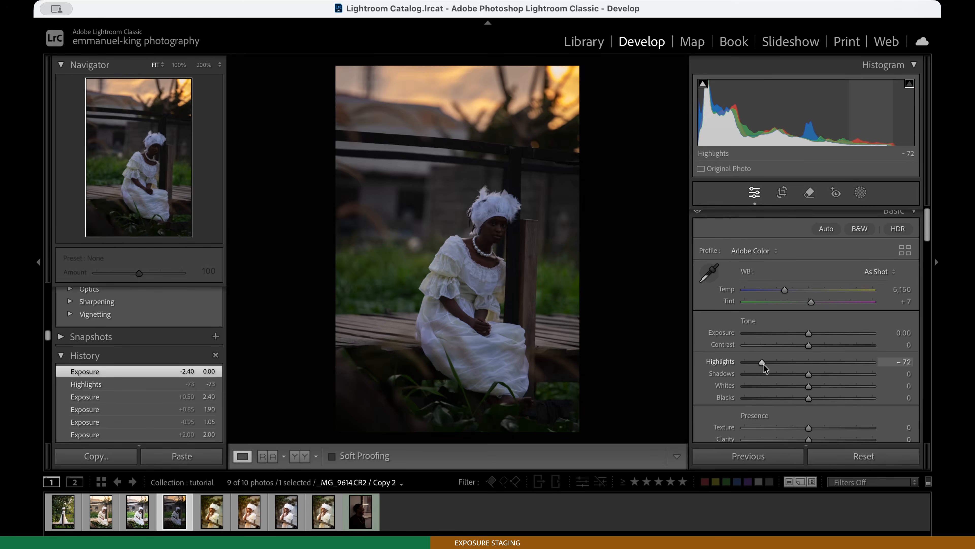
pyautogui.doubleClick(763, 363)
# Set the seated portrait's basic tone to exposure +1.35, highlights -39 and shadows +30
pyautogui.moveTo(810, 333); pyautogui.dragTo(829, 332)
pyautogui.moveTo(797, 361); pyautogui.dragTo(782, 362)
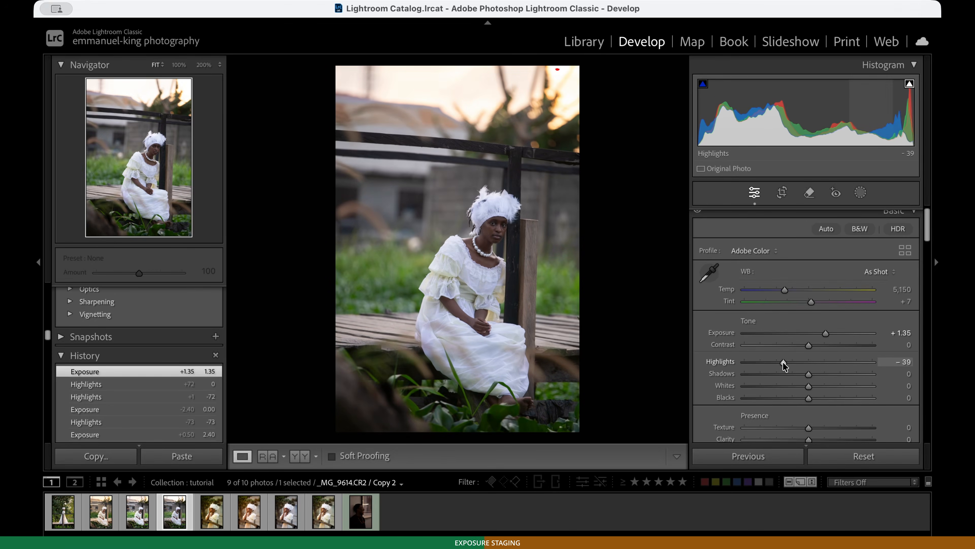
pyautogui.click(827, 375)
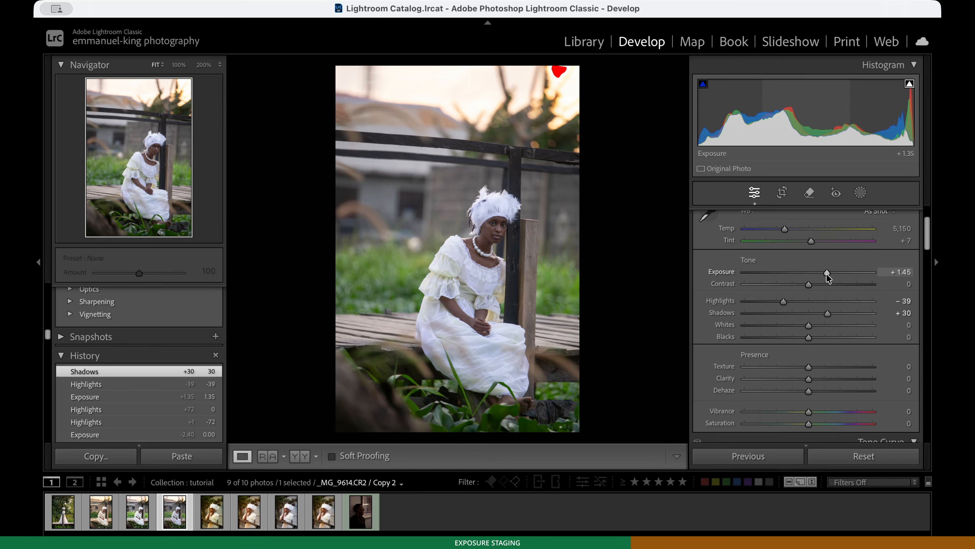
# Demonstrate overexposure at +2.60 and underexposure at -1.05, and raise exposure back above zero
pyautogui.moveTo(826, 273); pyautogui.dragTo(841, 272)
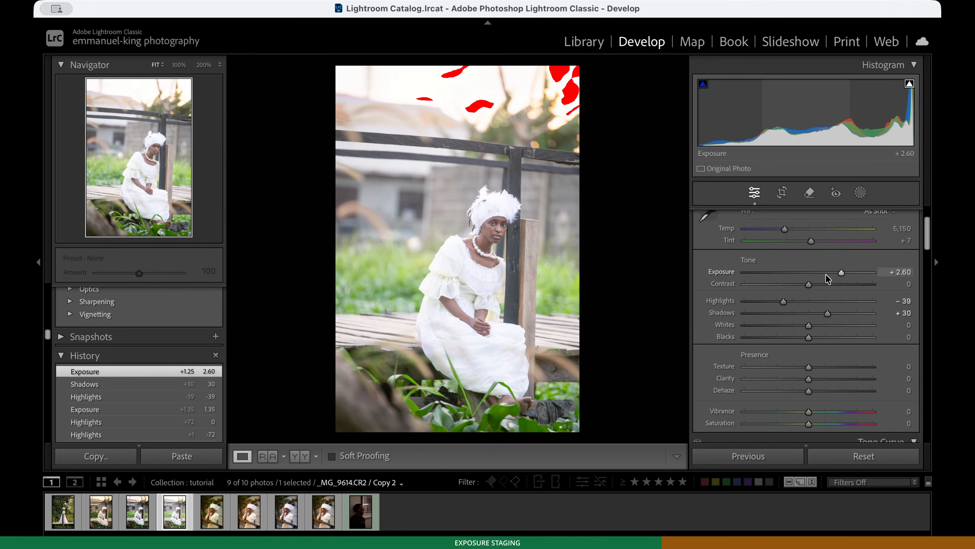
pyautogui.moveTo(841, 273); pyautogui.dragTo(795, 274)
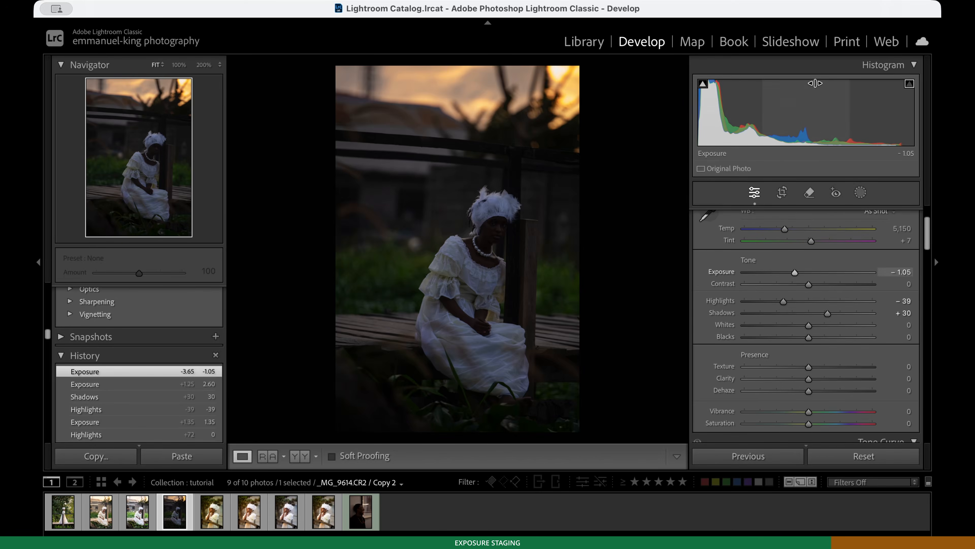
pyautogui.moveTo(794, 272); pyautogui.dragTo(820, 270)
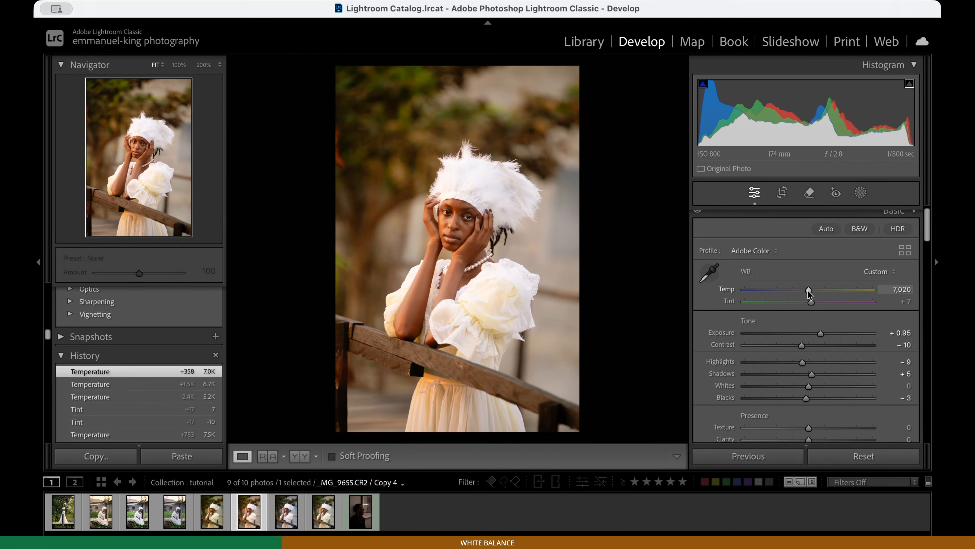
# Cool the feather-hat portrait's temperature to 6,472 and lift the red tone curve's midtones to about input 137, output 143
pyautogui.moveTo(808, 290); pyautogui.dragTo(801, 291)
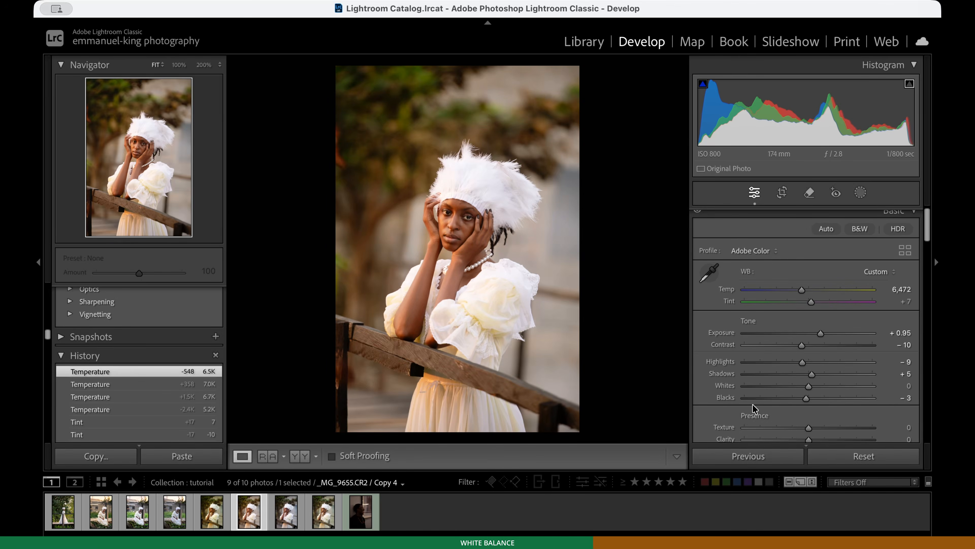
pyautogui.scroll(-10, 754, 407)
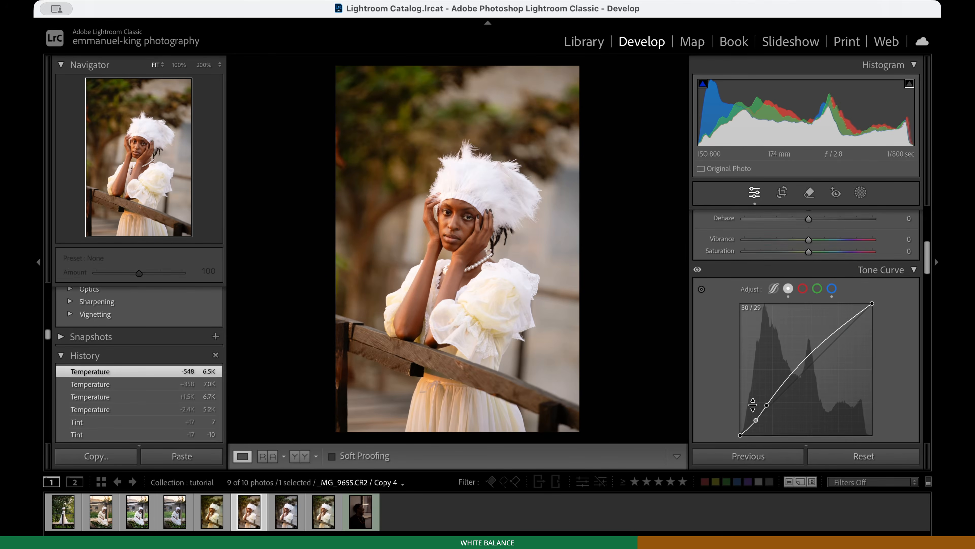
pyautogui.scroll(1, 753, 405)
pyautogui.scroll(-3, 810, 306)
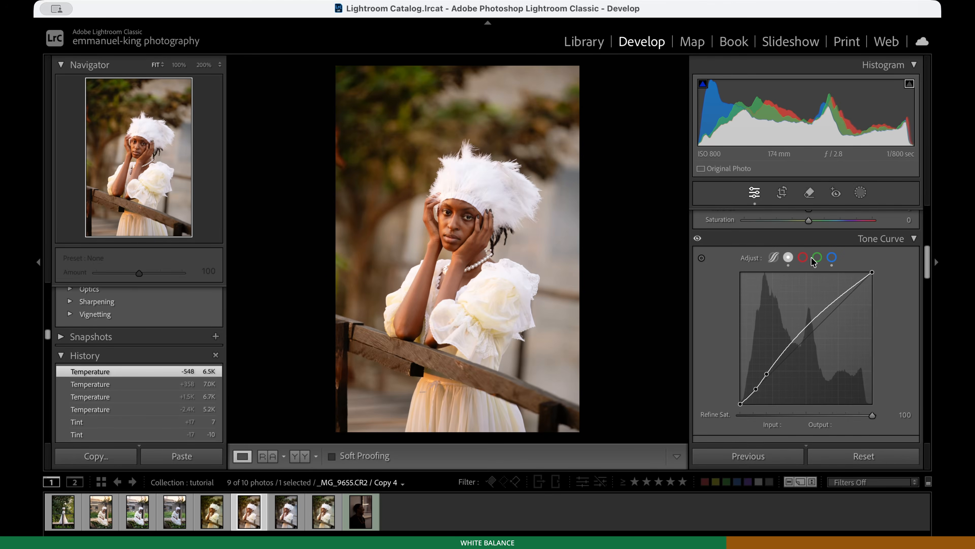
pyautogui.click(803, 257)
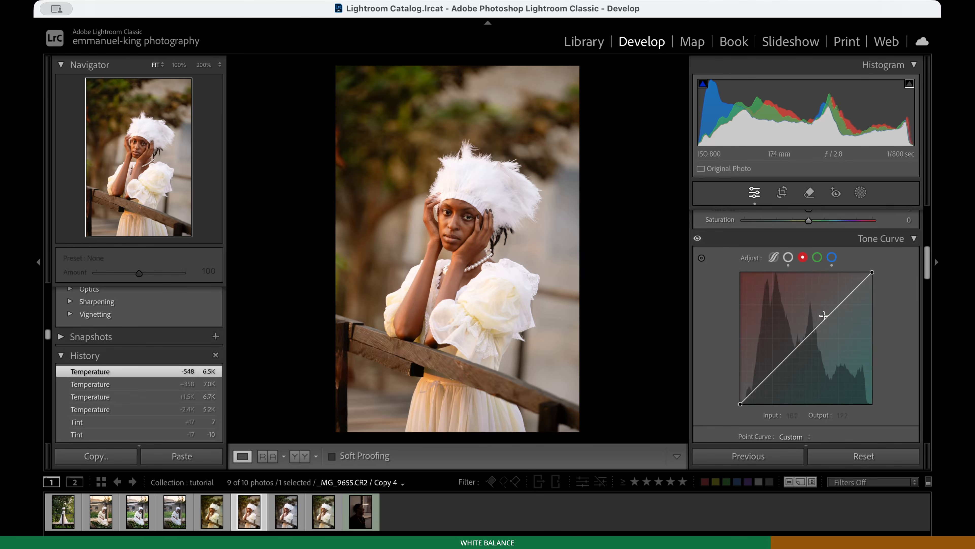
pyautogui.click(813, 330)
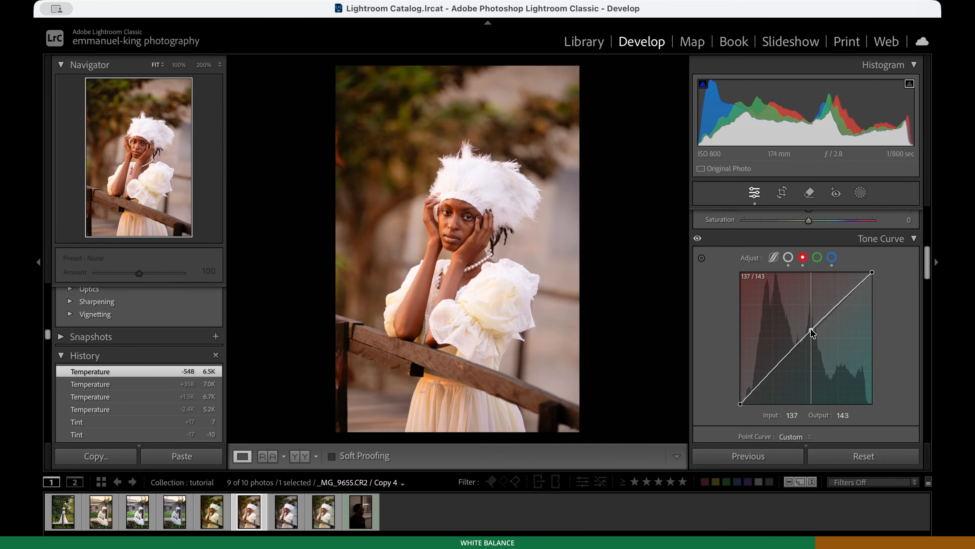
# Add a midtone point near input 135, output 140 on the green tone curve, fine-tune it and return to the red channel
pyautogui.click(818, 257)
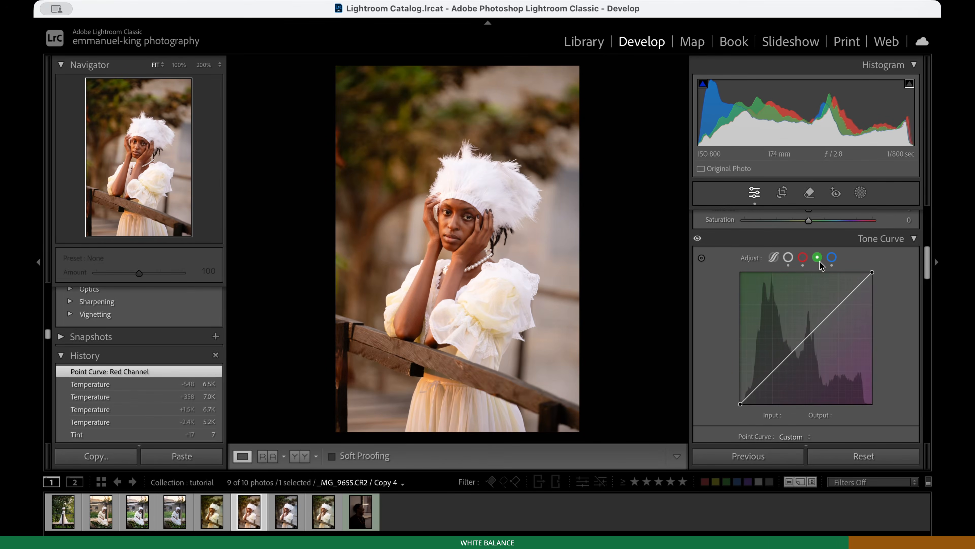
pyautogui.click(811, 329)
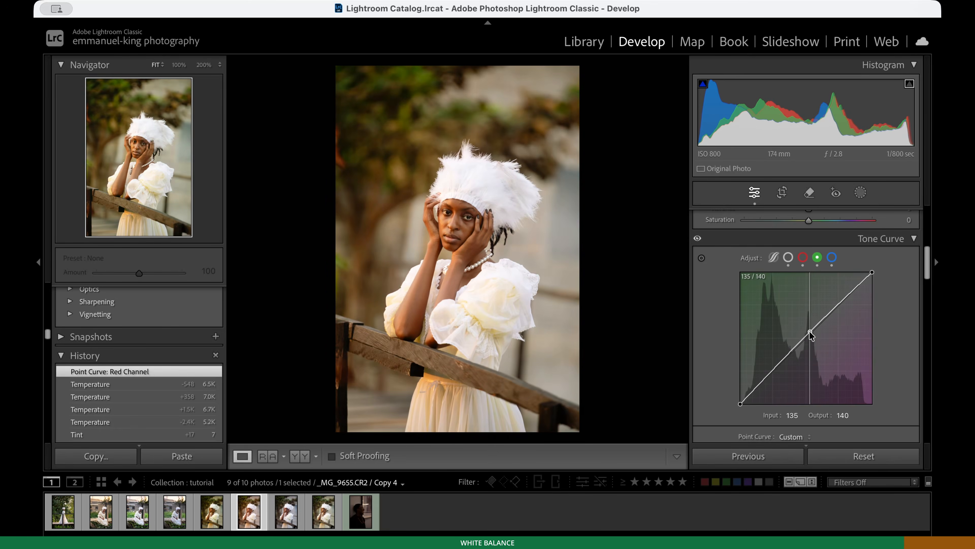
pyautogui.moveTo(811, 335); pyautogui.dragTo(811, 335)
pyautogui.click(803, 258)
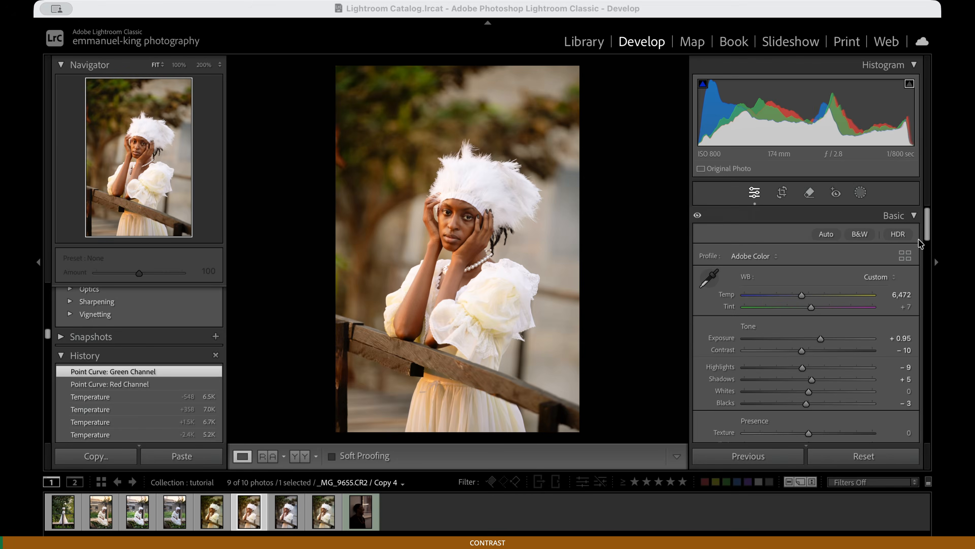
# Compare contrast at +27 and -20, and reset contrast to 0
pyautogui.scroll(-2, 816, 336)
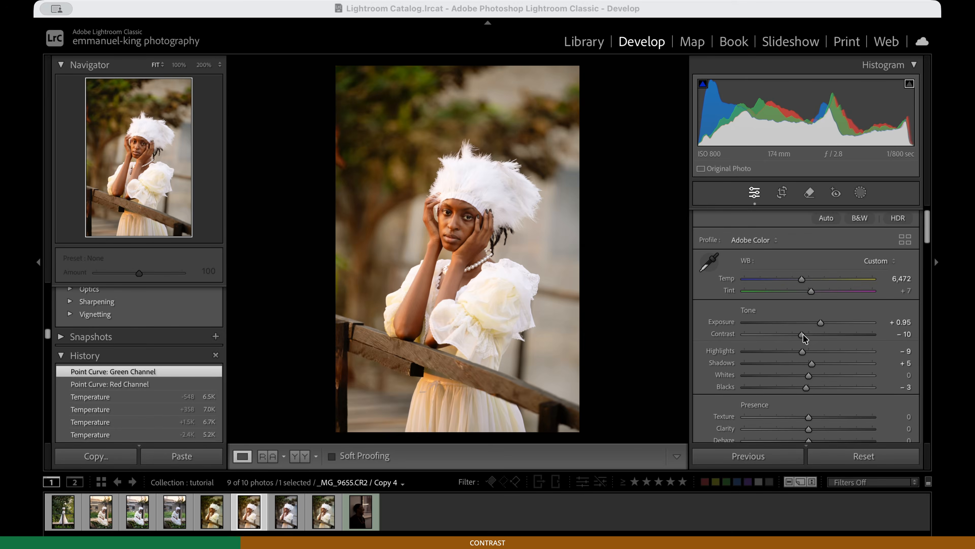
pyautogui.moveTo(804, 334); pyautogui.dragTo(827, 337)
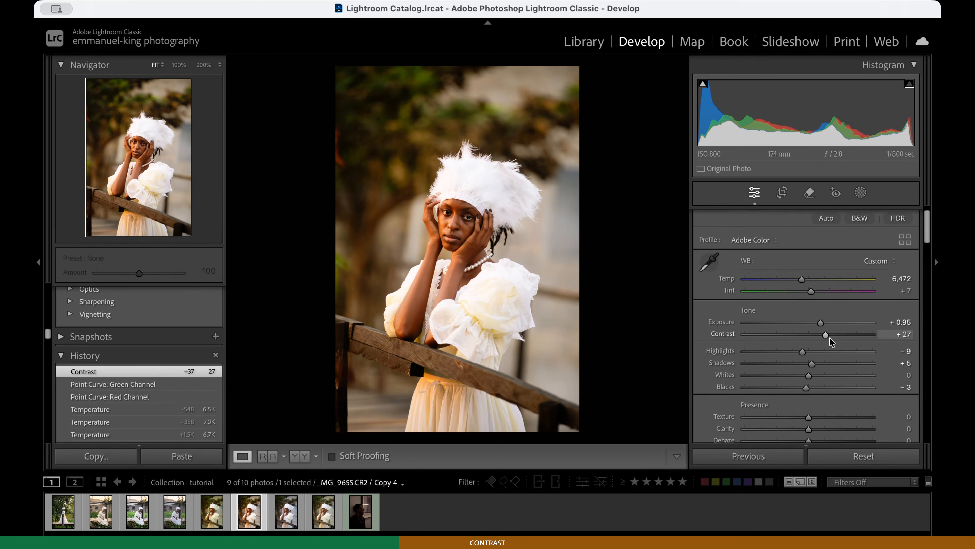
pyautogui.moveTo(827, 334); pyautogui.dragTo(799, 334)
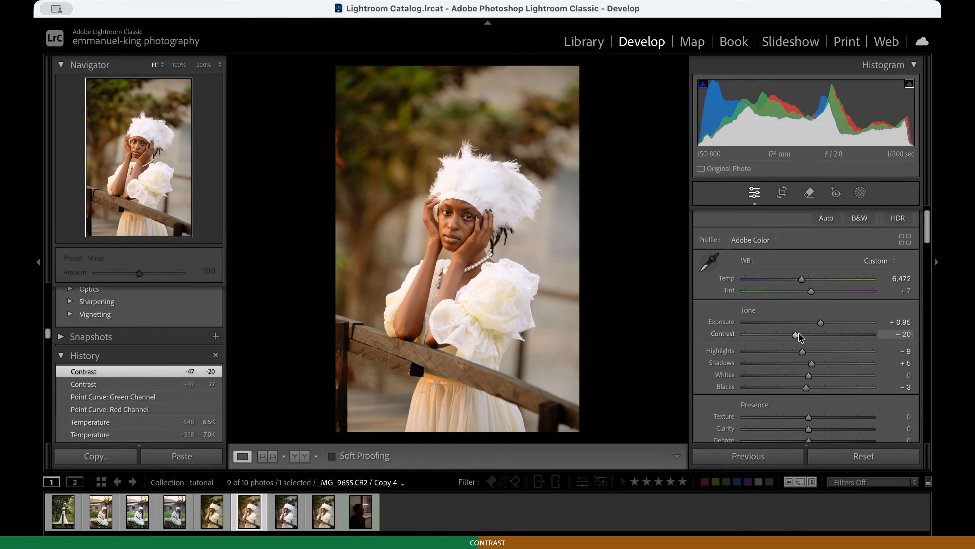
pyautogui.doubleClick(798, 333)
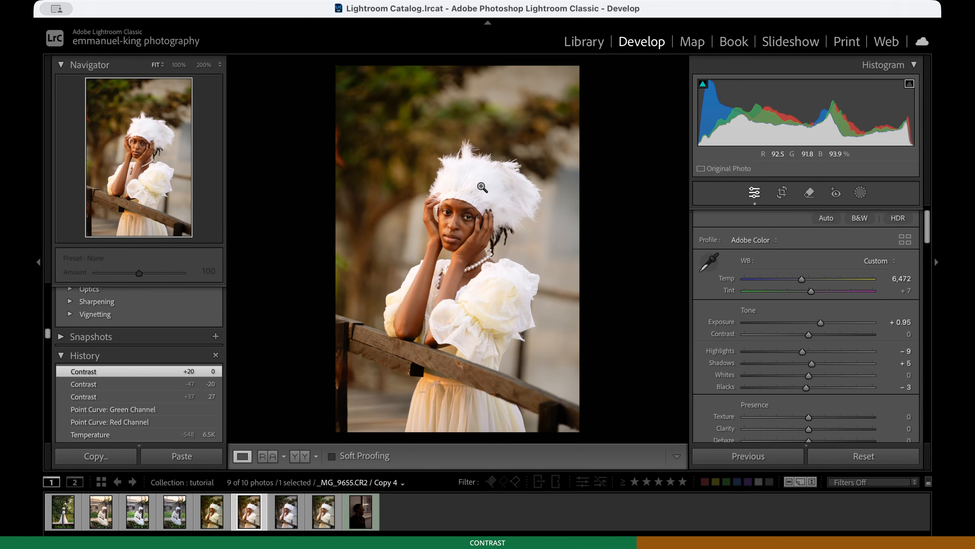
# Show the composite point curve and compare the portrait with the tone curve adjustments off and on
pyautogui.scroll(-5, 722, 388)
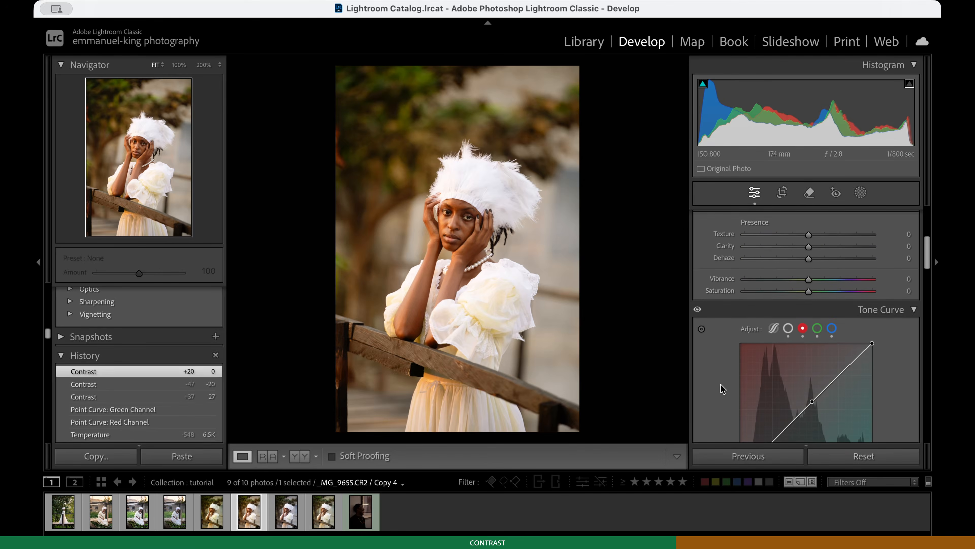
pyautogui.click(789, 329)
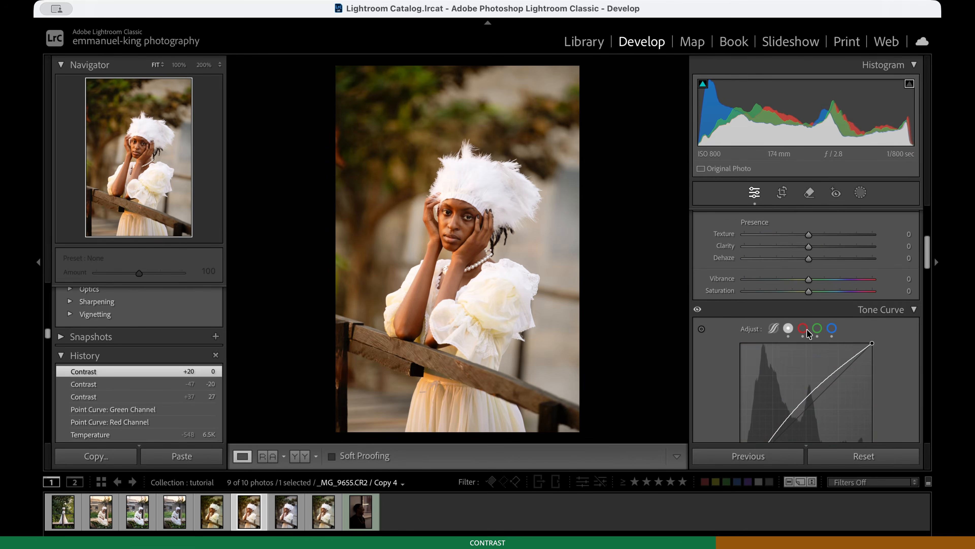
pyautogui.scroll(-3, 807, 338)
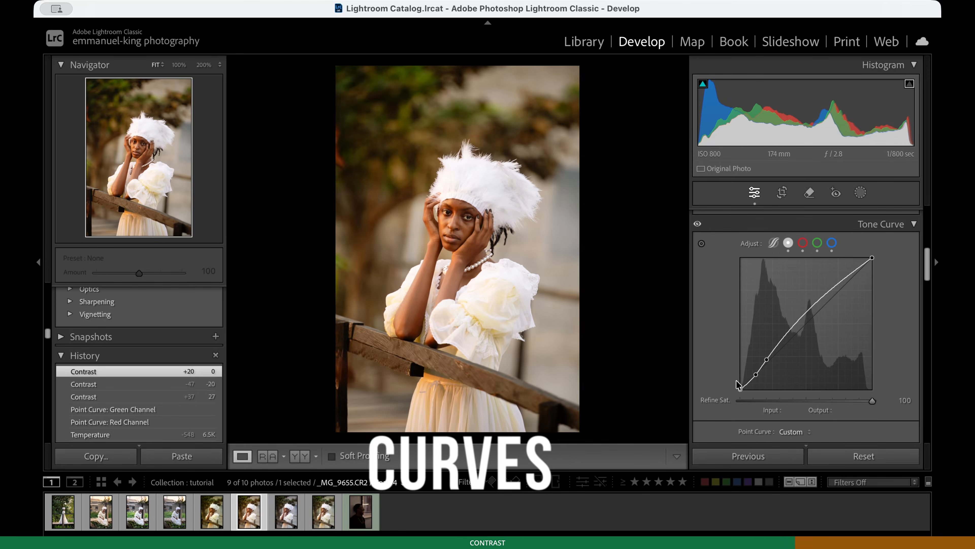
pyautogui.click(698, 224)
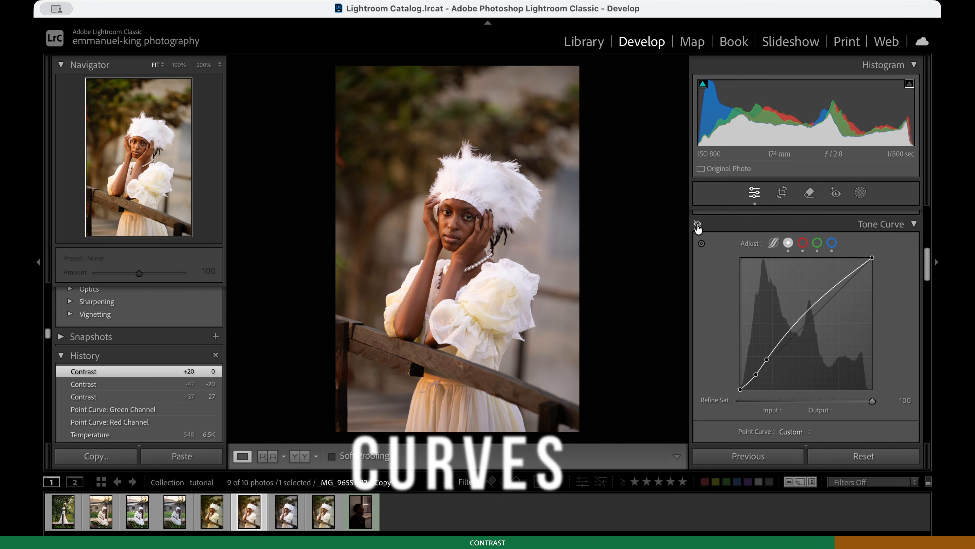
pyautogui.click(698, 224)
# Try contrast at +53 on the portrait, and reset it to 0
pyautogui.scroll(10, 730, 269)
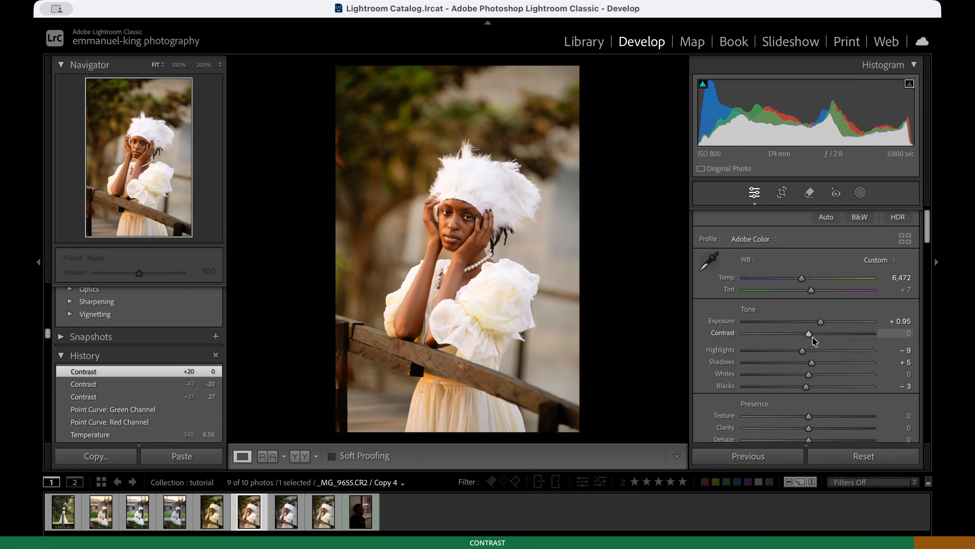
pyautogui.moveTo(812, 336); pyautogui.dragTo(842, 334)
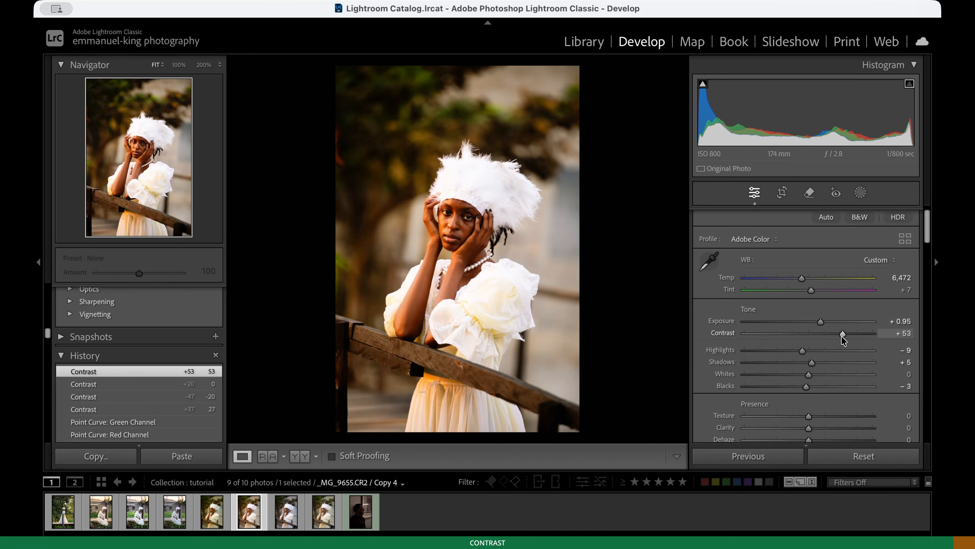
pyautogui.doubleClick(843, 334)
# Open _MG_9655.CR2 Copy 6 and examine its composite, green and blue tone curves
pyautogui.scroll(-5, 780, 383)
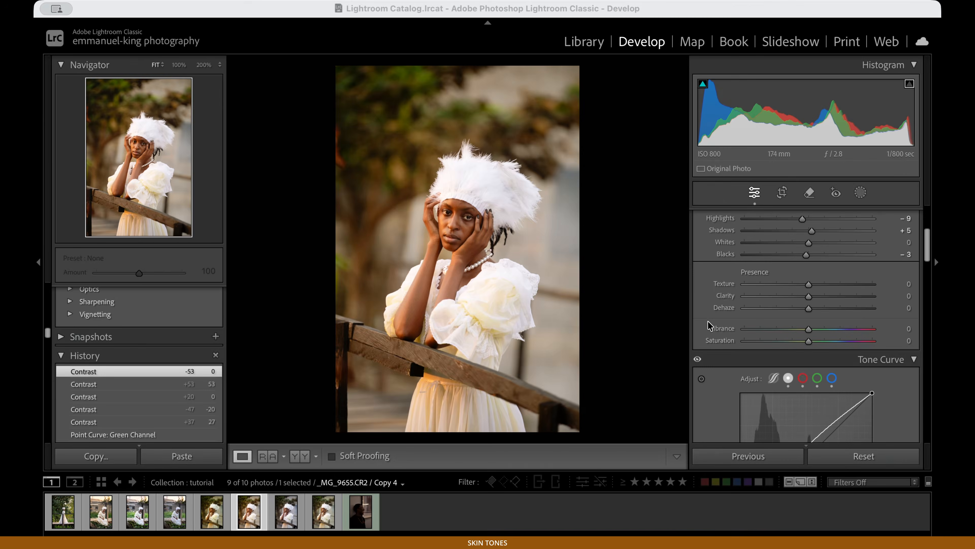
pyautogui.scroll(-4, 716, 381)
pyautogui.scroll(-2, 716, 381)
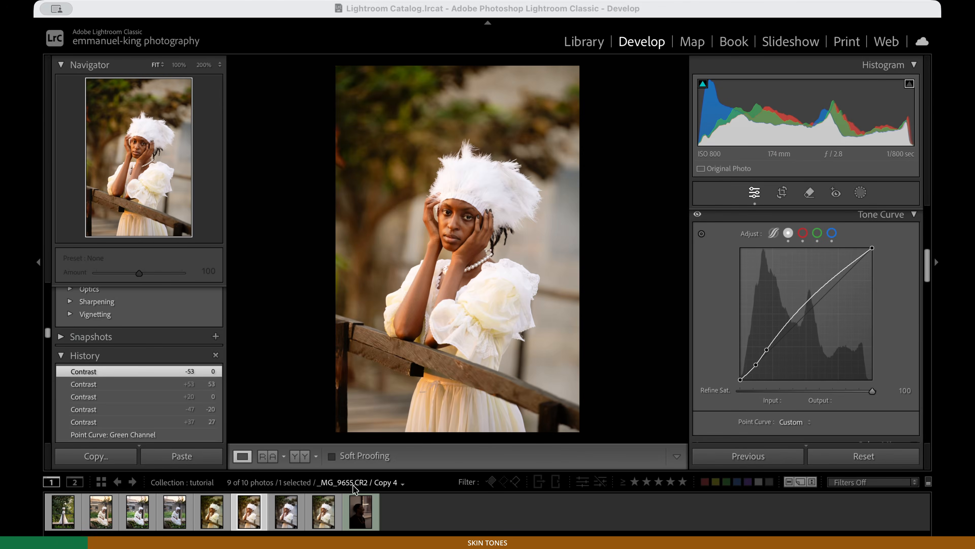
pyautogui.click(322, 515)
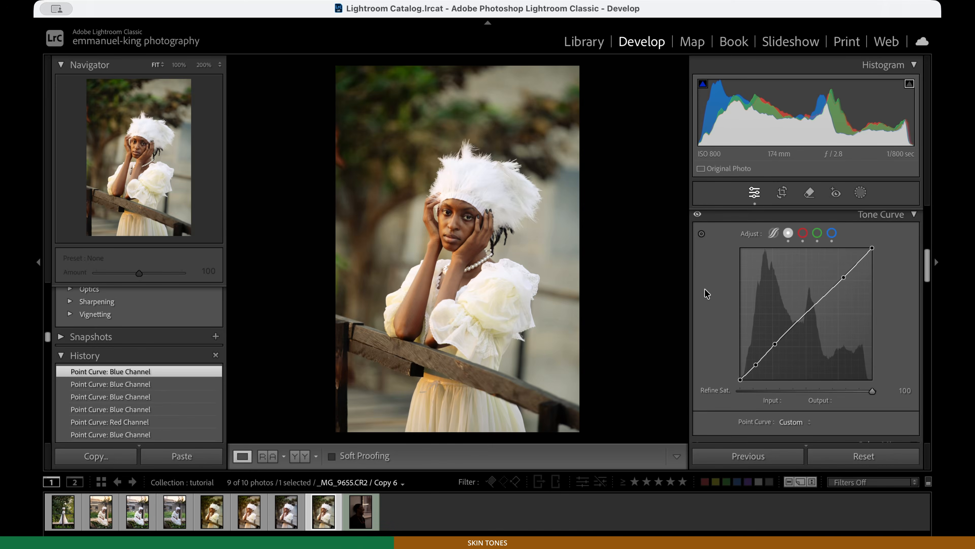
pyautogui.scroll(1, 705, 289)
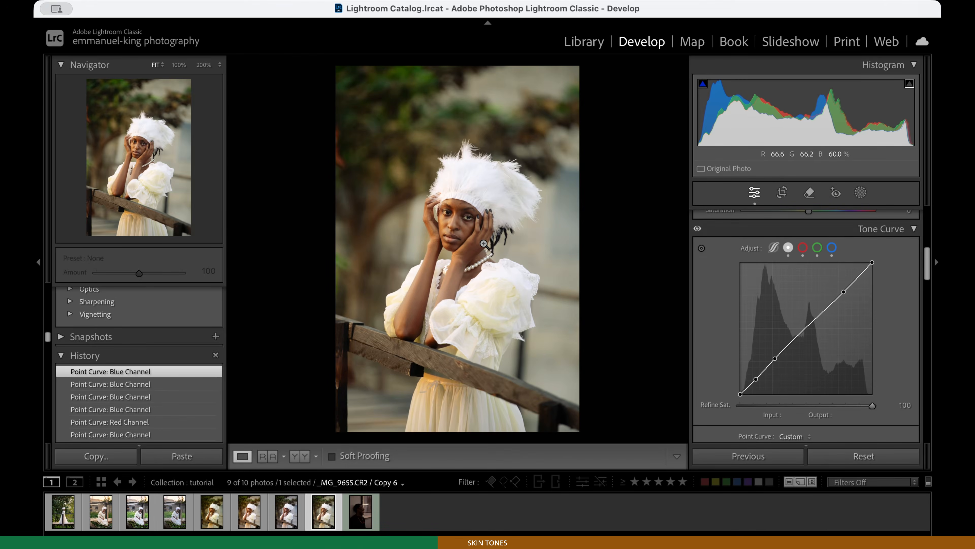
pyautogui.click(818, 248)
pyautogui.click(788, 248)
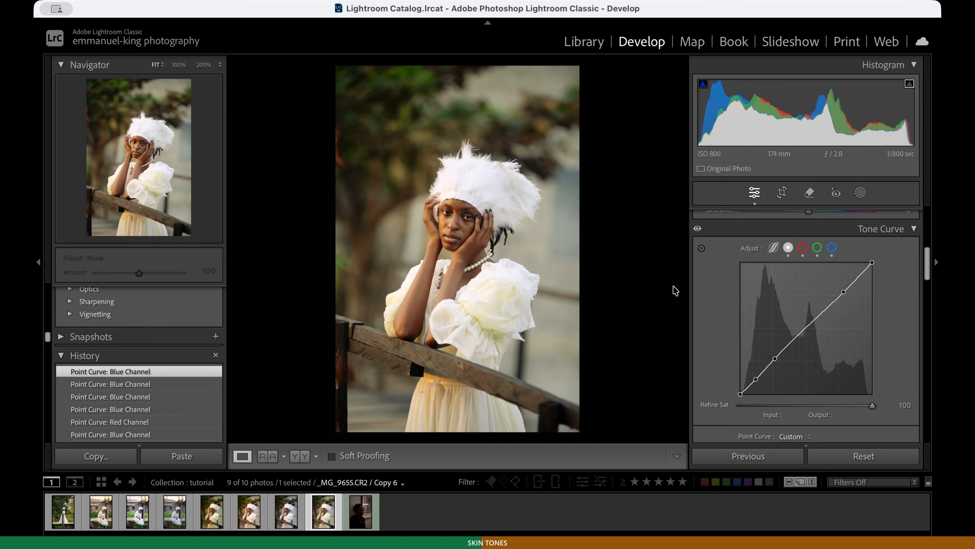
pyautogui.click(818, 248)
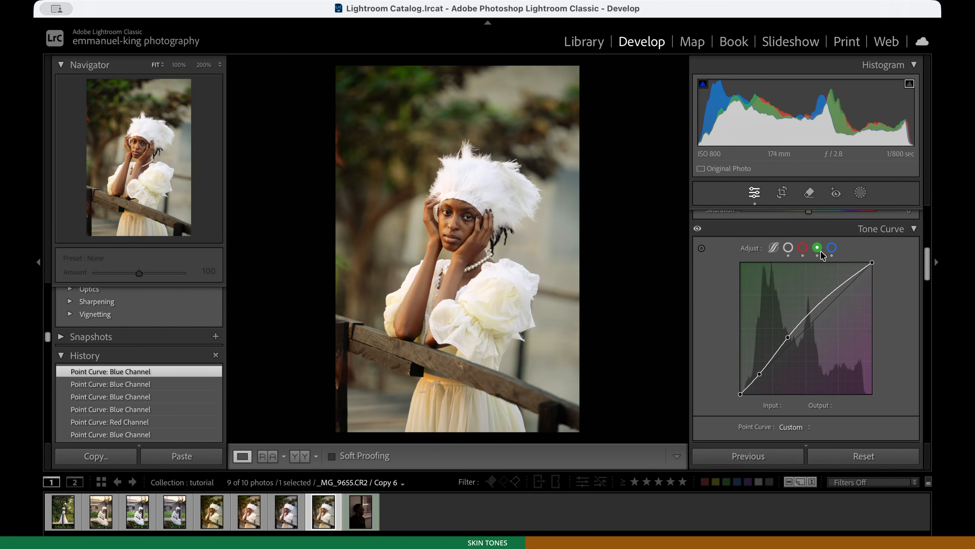
pyautogui.click(832, 247)
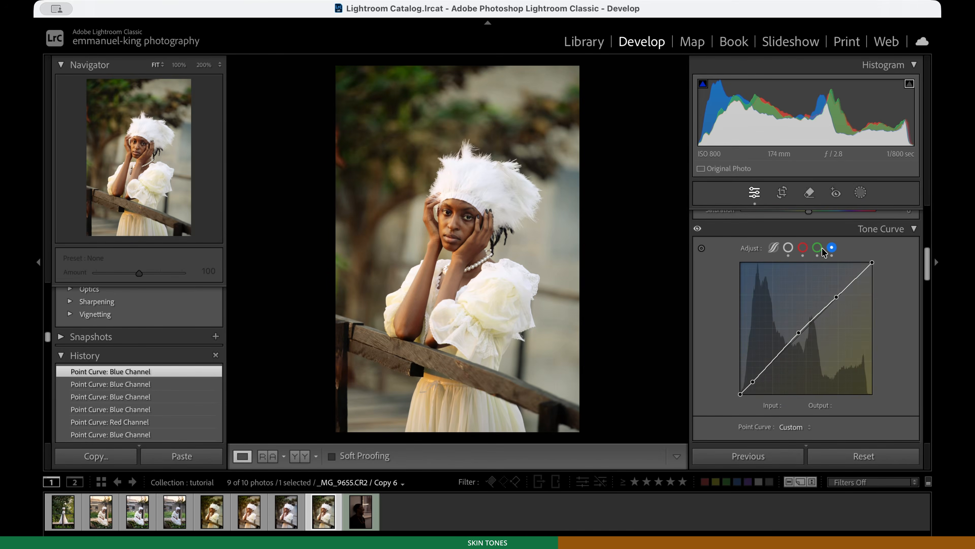
# Examine the red channel's tone curve on the portrait
pyautogui.click(799, 249)
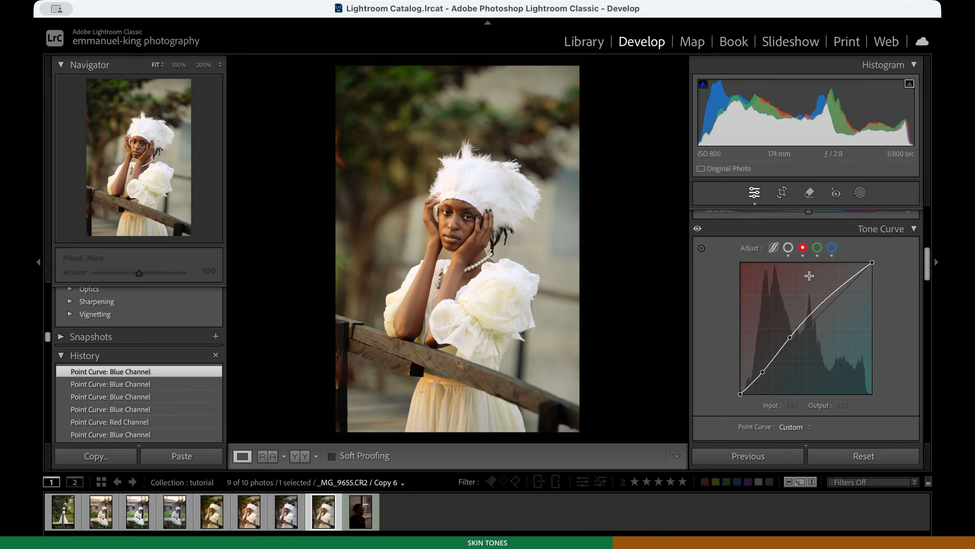
pyautogui.scroll(8, 839, 258)
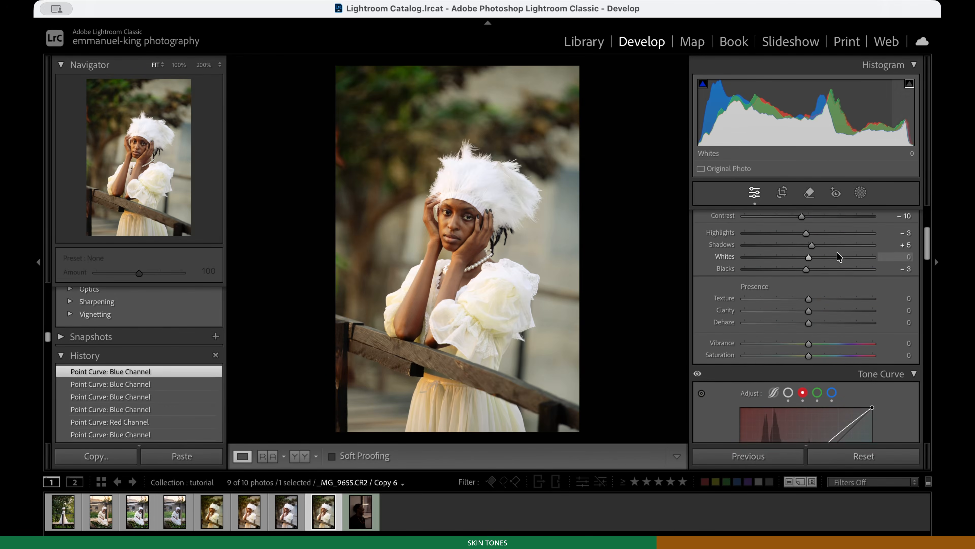
# Set the portrait's vibrance to +32 and its white balance temperature to 6,123
pyautogui.scroll(3, 839, 257)
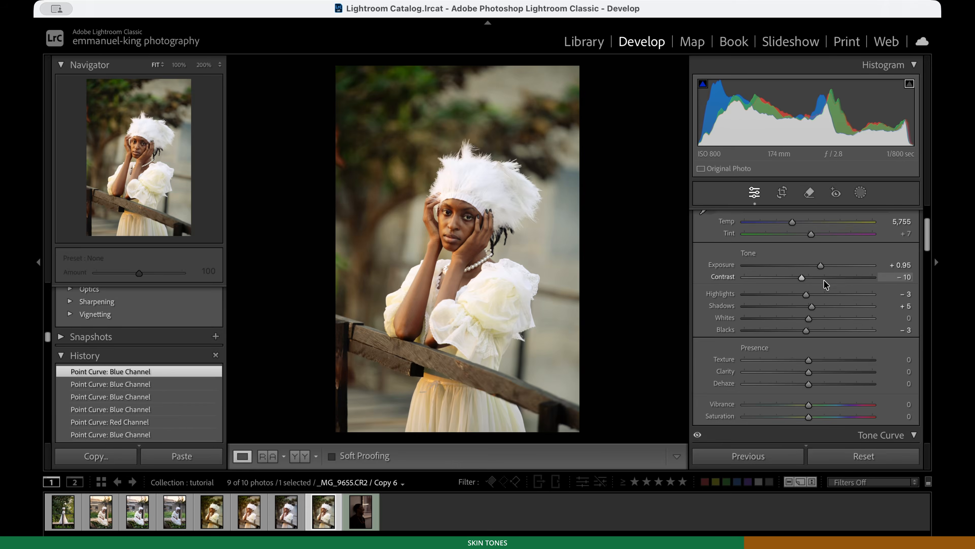
pyautogui.scroll(1, 817, 411)
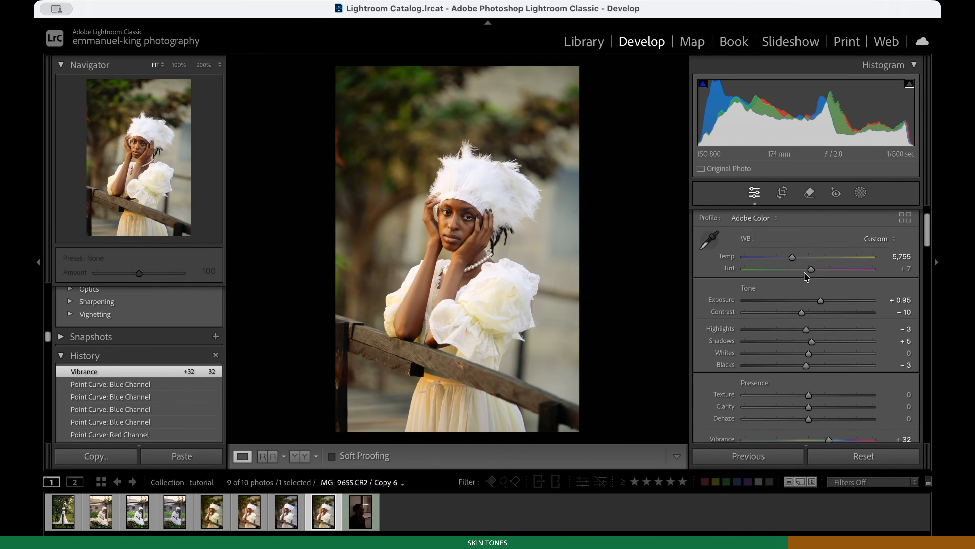
pyautogui.moveTo(794, 258); pyautogui.dragTo(800, 258)
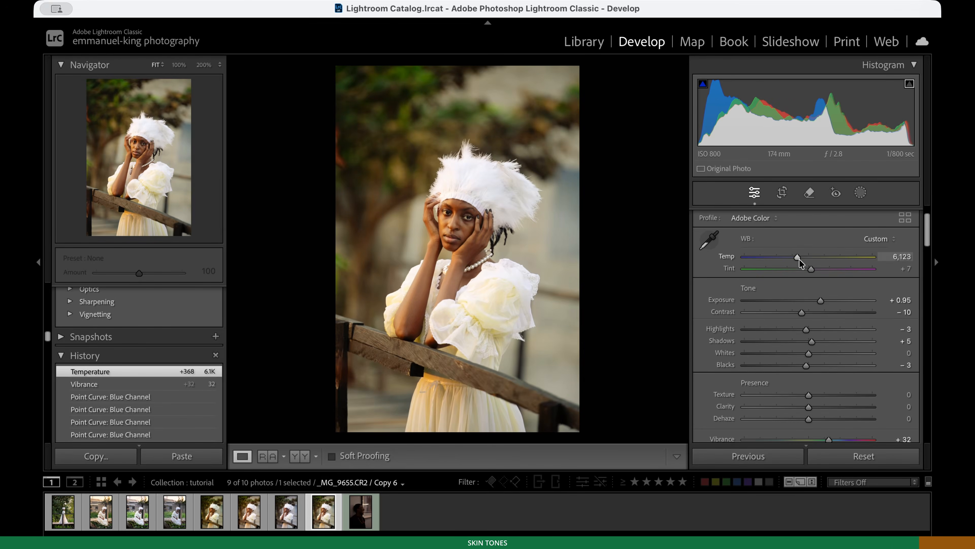
# Try an over-edited look with contrast +57, vibrance +90, highlights -87, whites -57 and blacks -29
pyautogui.scroll(-3, 799, 353)
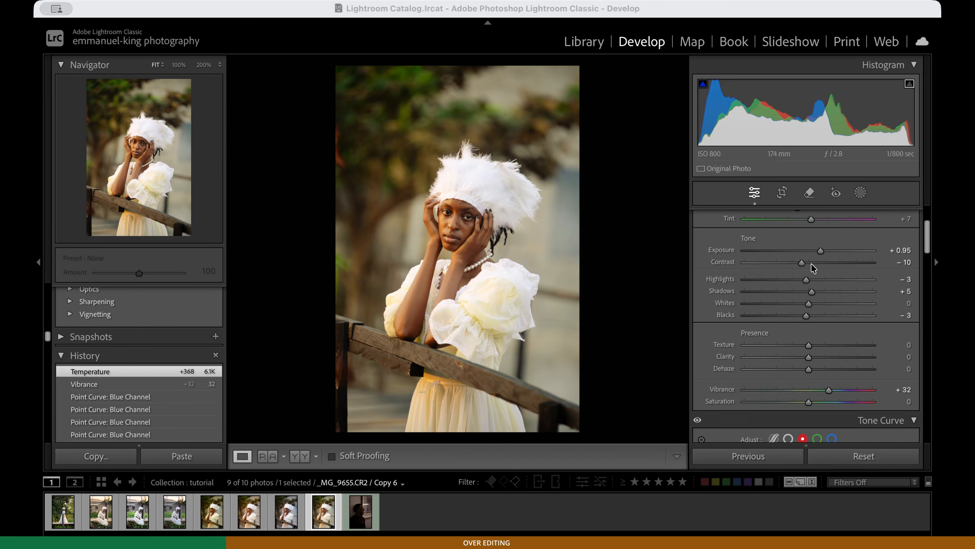
pyautogui.moveTo(811, 264); pyautogui.dragTo(844, 264)
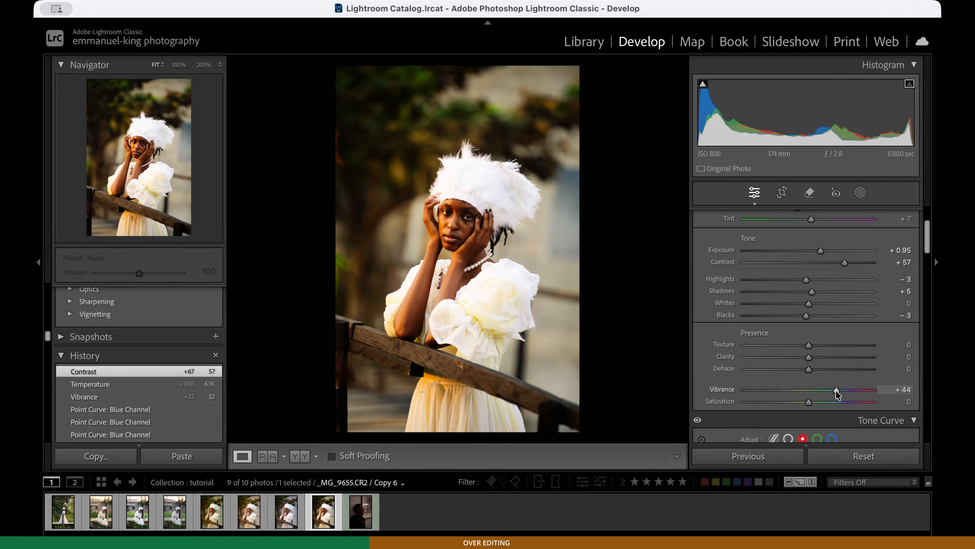
pyautogui.moveTo(829, 390); pyautogui.dragTo(866, 390)
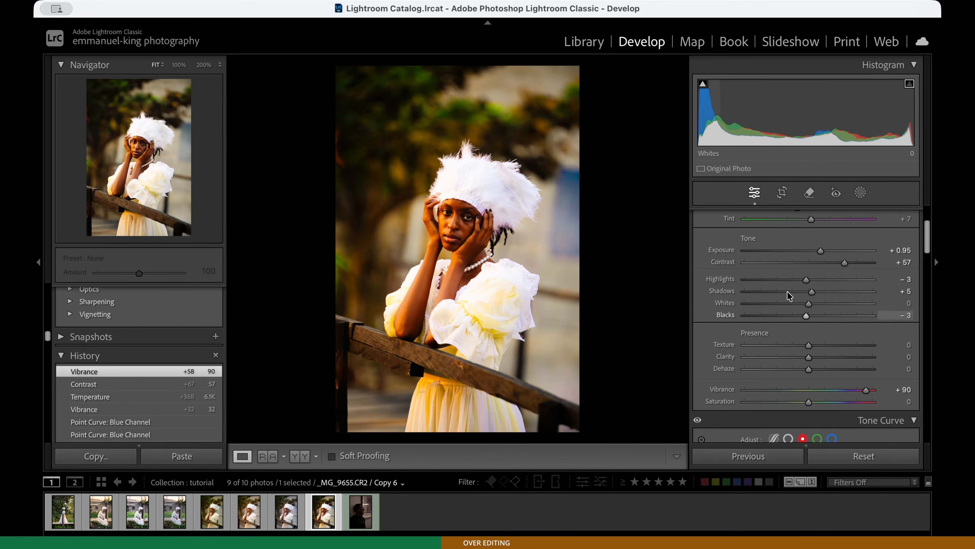
pyautogui.moveTo(806, 280); pyautogui.dragTo(753, 281)
pyautogui.moveTo(808, 304); pyautogui.dragTo(790, 316)
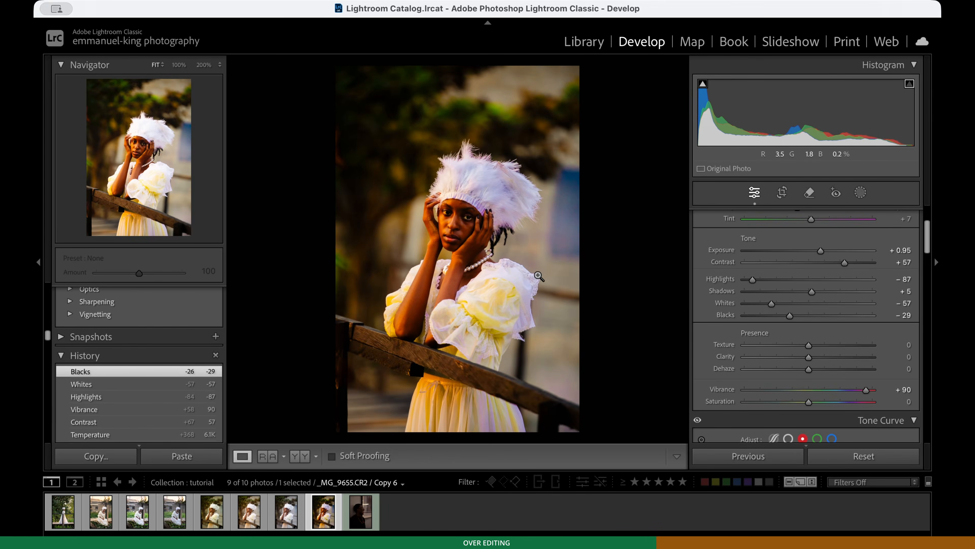
# Reset the portrait's vibrance, blacks, whites, highlights and contrast to 0
pyautogui.doubleClick(866, 389)
pyautogui.doubleClick(791, 315)
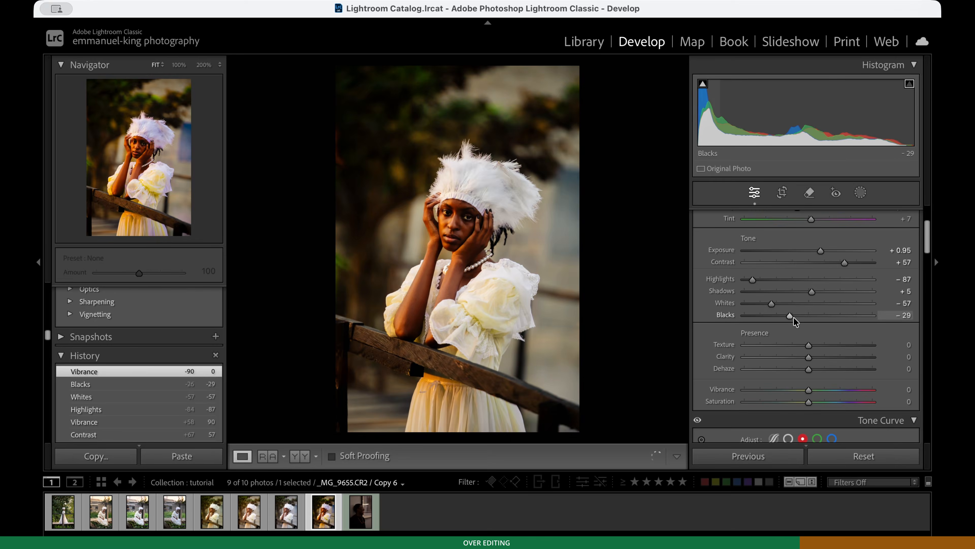
pyautogui.doubleClick(772, 304)
pyautogui.doubleClick(754, 279)
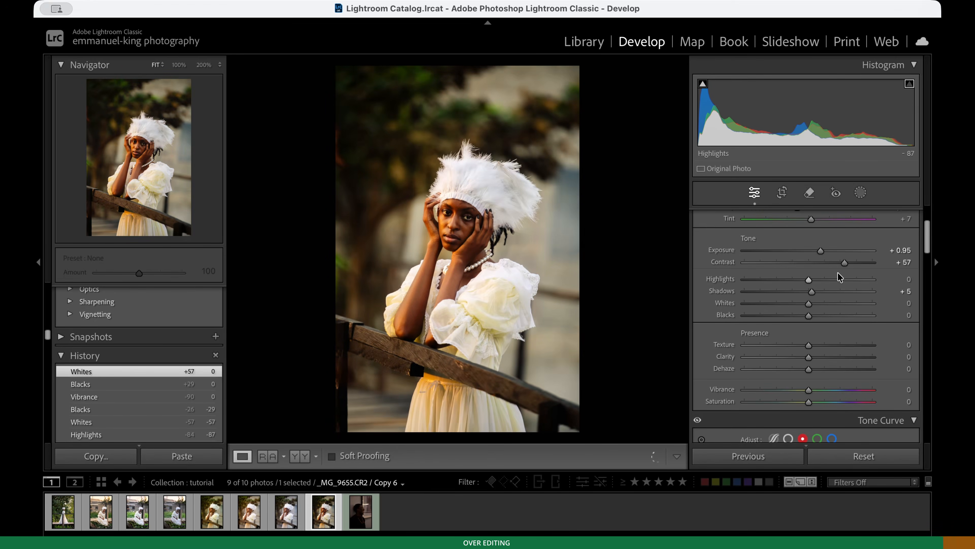
pyautogui.doubleClick(846, 262)
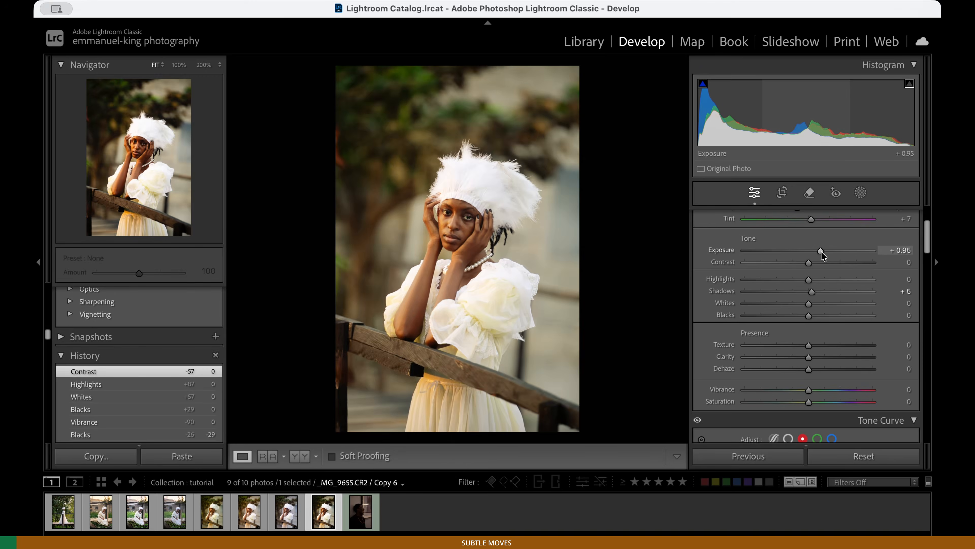
# Reset the portrait's tone curve adjustments in all channels
pyautogui.scroll(-6, 830, 356)
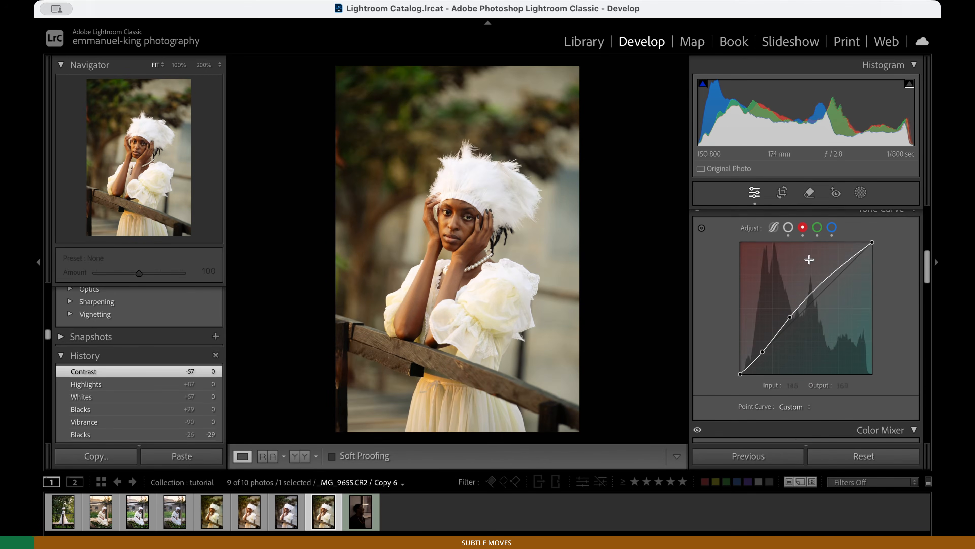
pyautogui.scroll(5, 793, 226)
pyautogui.scroll(-3, 794, 250)
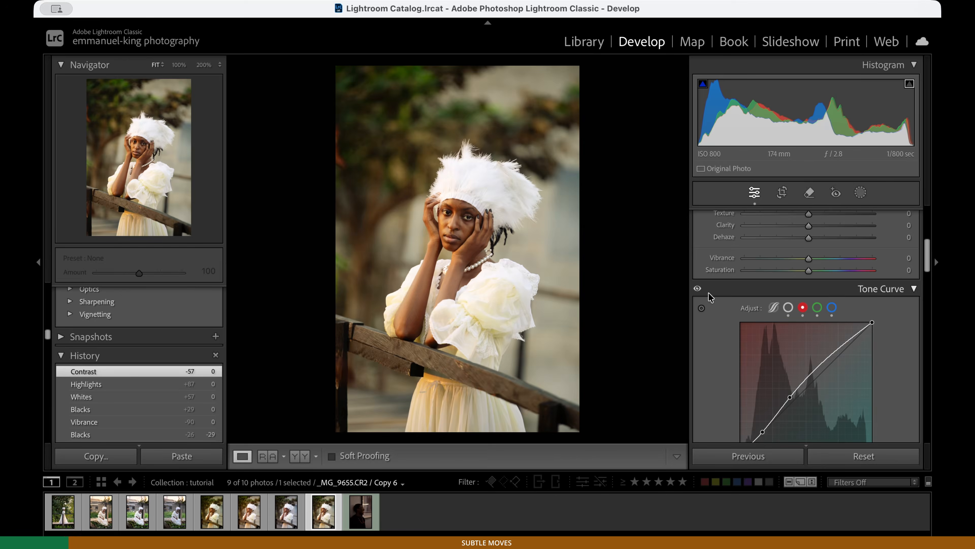
pyautogui.press('alt')
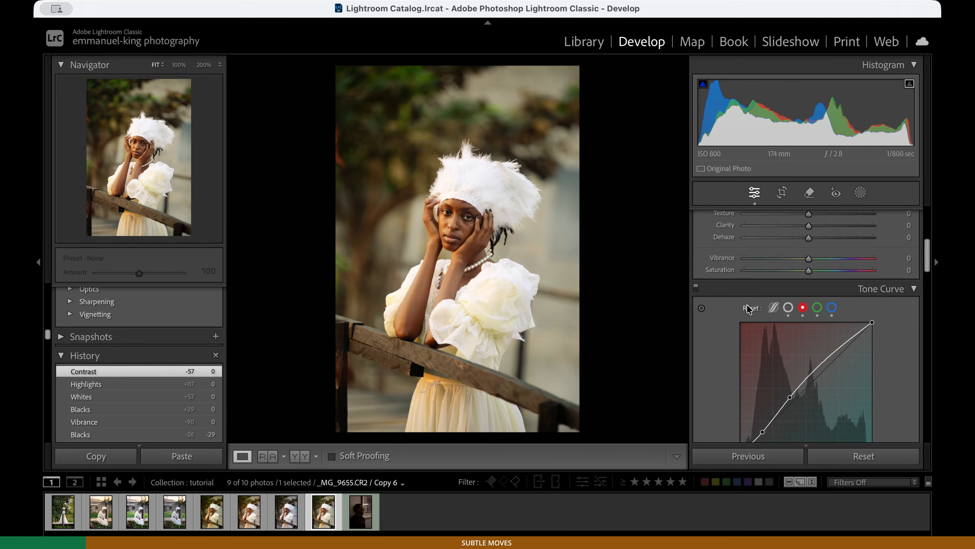
pyautogui.keyDown('alt'); pyautogui.click(773, 307); pyautogui.keyUp('alt')
# Raise the portrait's exposure to +1.05 and lower its highlights to -8
pyautogui.scroll(5, 801, 264)
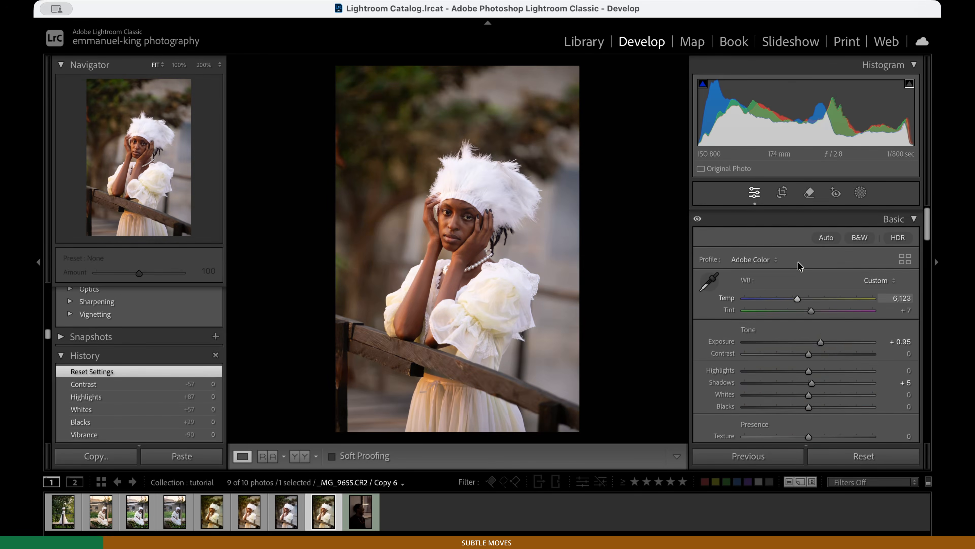
pyautogui.moveTo(814, 336); pyautogui.dragTo(822, 339)
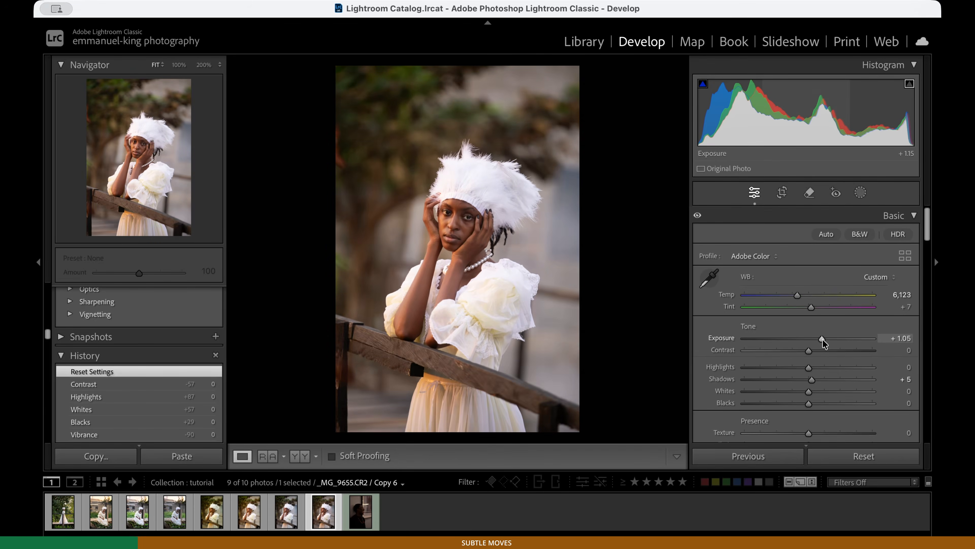
pyautogui.click(802, 368)
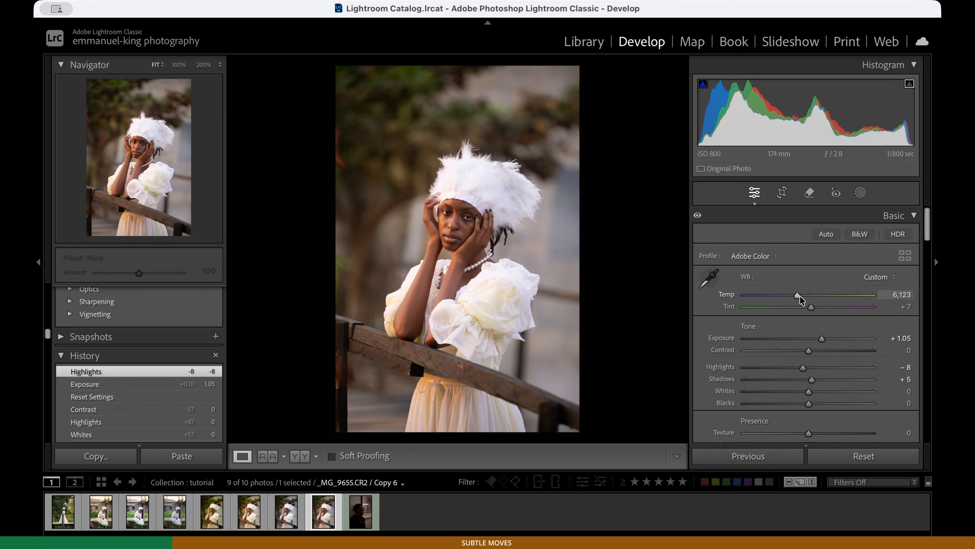
# Adjust the white balance to temperature 6,411 and tint -6, and set exposure to +1.10
pyautogui.moveTo(800, 295)
pyautogui.mouseDown()
pyautogui.moveTo(811, 308)
pyautogui.moveTo(801, 296)
pyautogui.mouseUp()
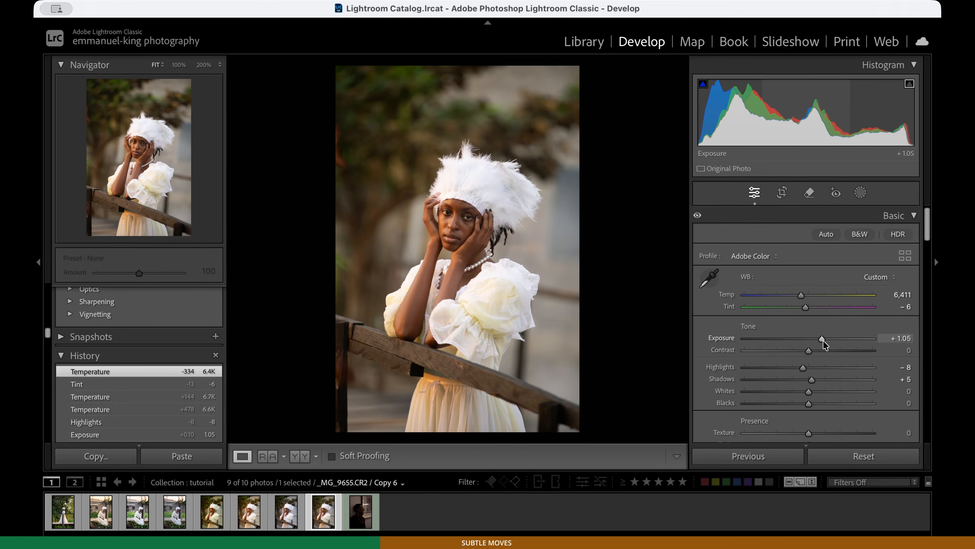
pyautogui.moveTo(823, 341); pyautogui.dragTo(824, 340)
# Darken the shadows on the composite point curve with an anchor point at 85/85 and a lower point at input 44, output 38
pyautogui.scroll(-10, 840, 387)
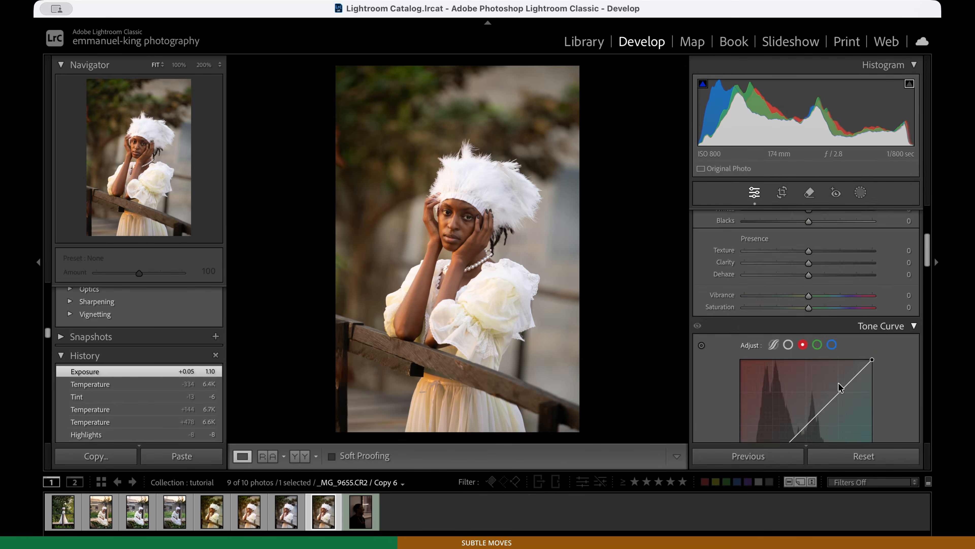
pyautogui.scroll(5, 840, 386)
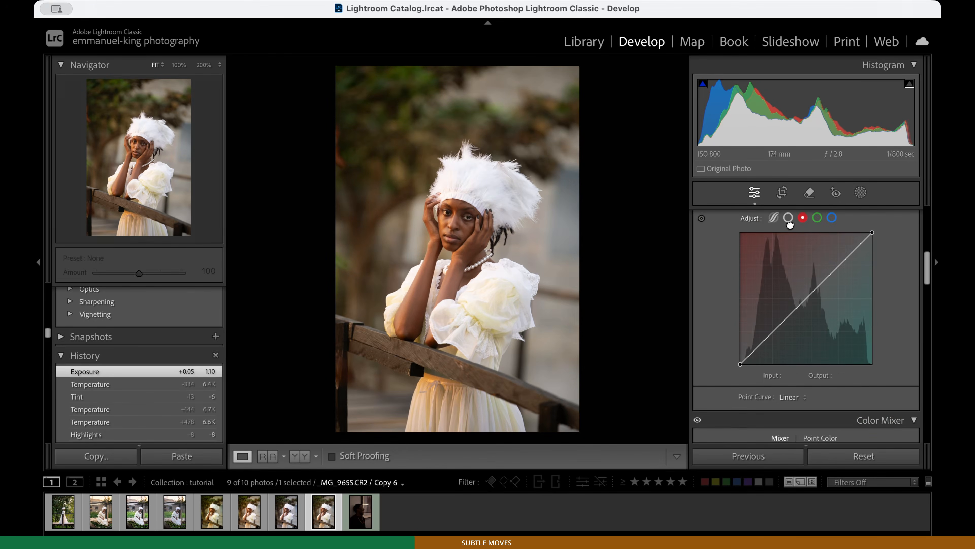
pyautogui.click(788, 217)
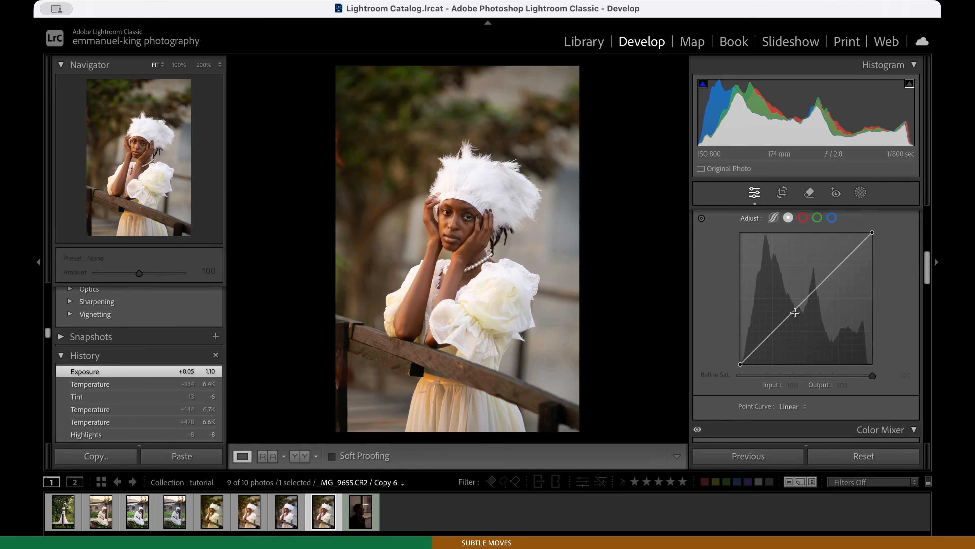
pyautogui.click(784, 321)
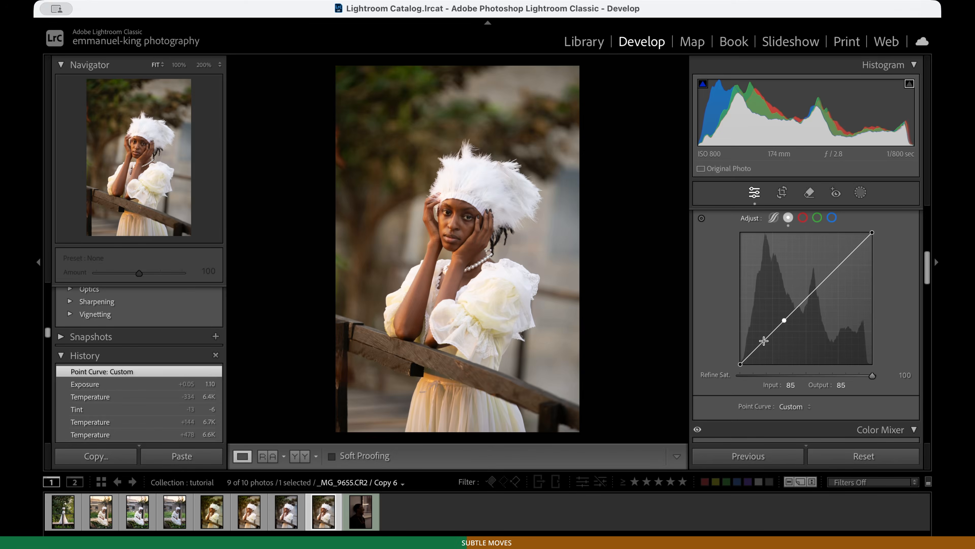
pyautogui.click(763, 341)
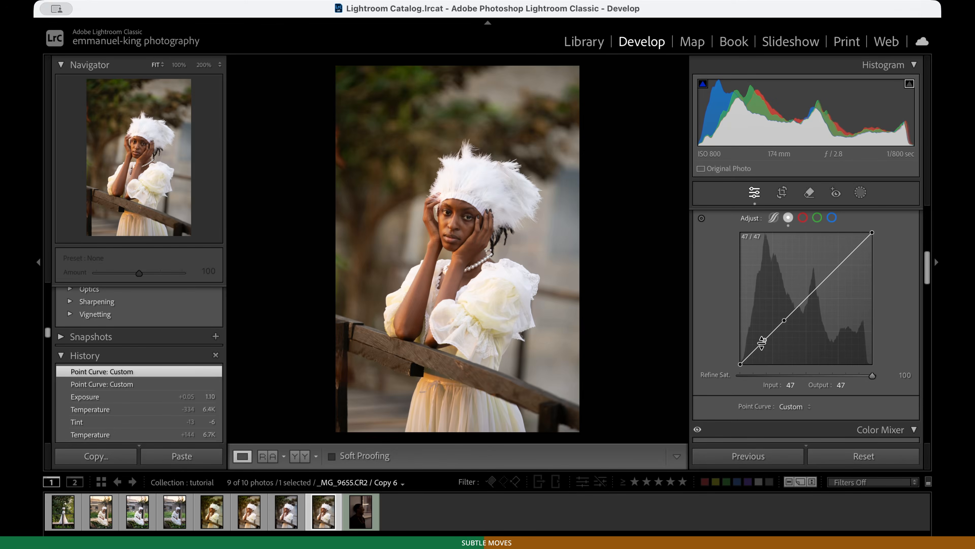
pyautogui.moveTo(763, 341); pyautogui.dragTo(764, 344)
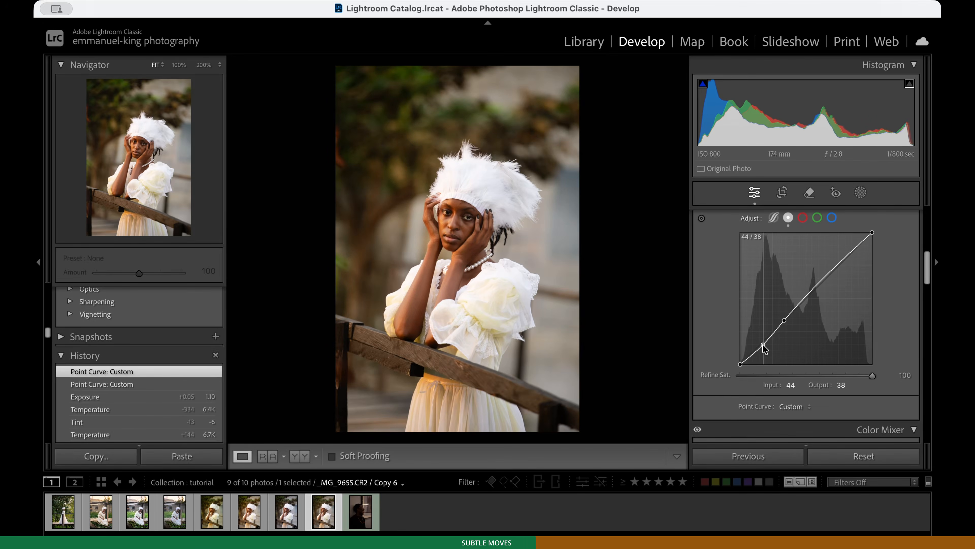
pyautogui.moveTo(763, 344); pyautogui.dragTo(763, 344)
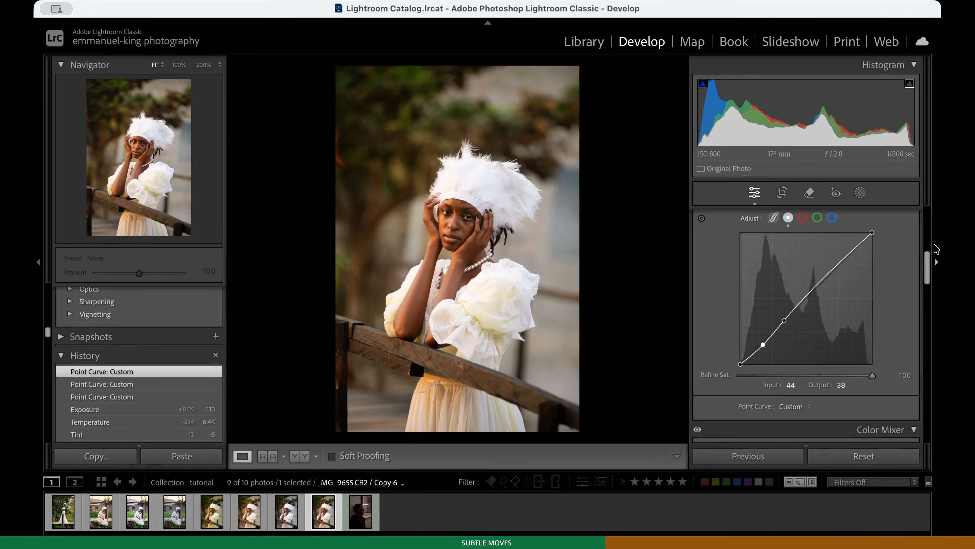
pyautogui.moveTo(929, 269); pyautogui.dragTo(924, 204)
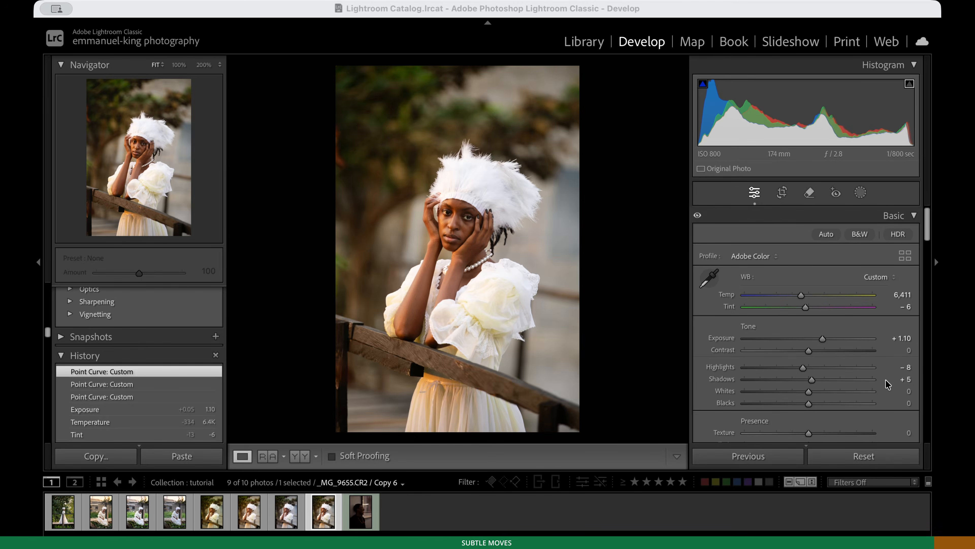
pyautogui.scroll(-2, 886, 380)
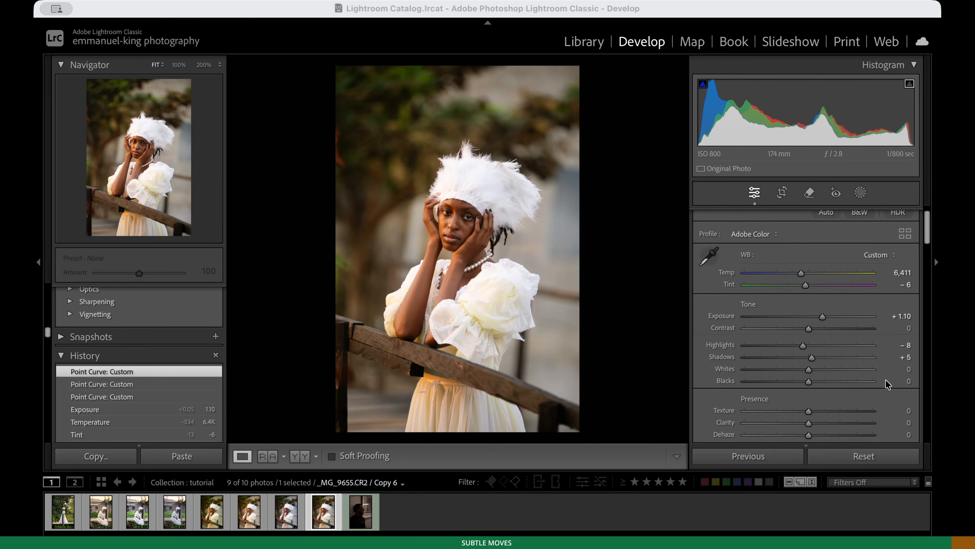